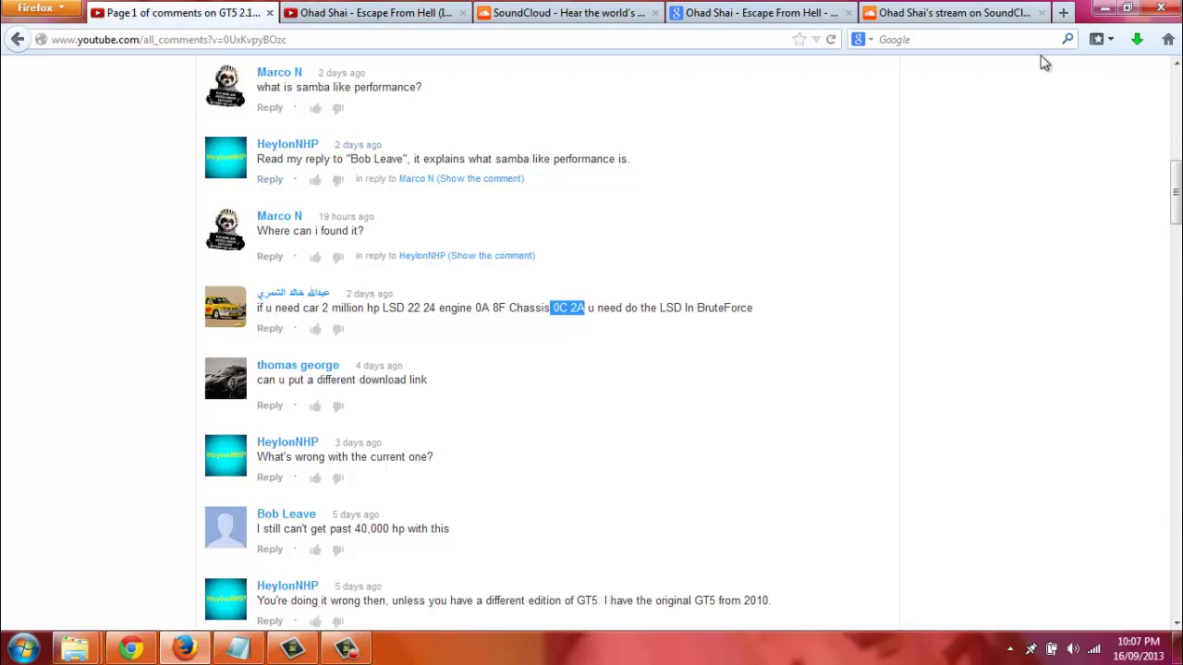
# Clear the browser and STORE N GO folder windows off the desktop and move the 2 mill HP.txt note clear of the shortcuts
pyautogui.click(1104, 7)
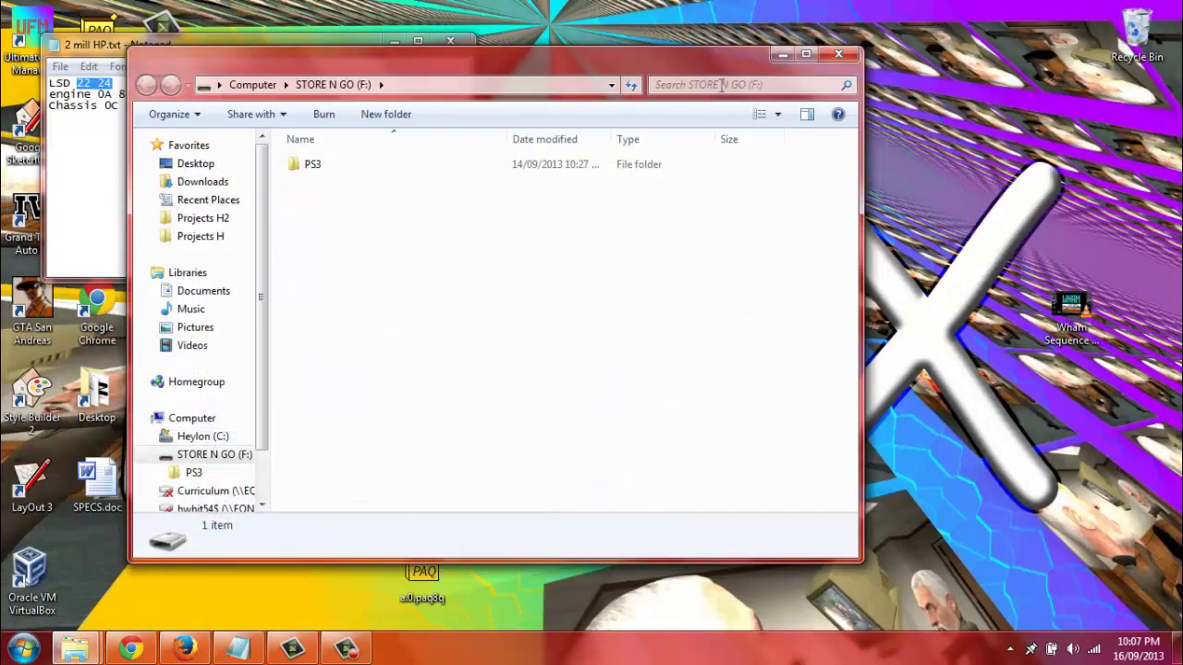
pyautogui.click(782, 55)
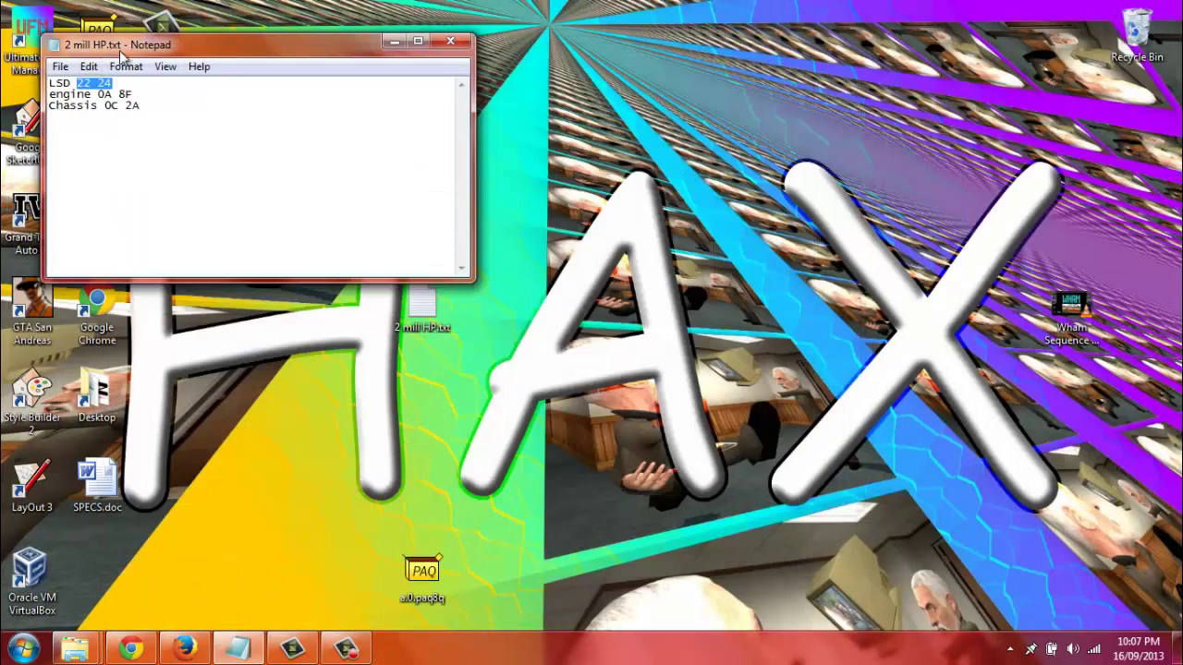
pyautogui.moveTo(147, 48); pyautogui.dragTo(818, 37)
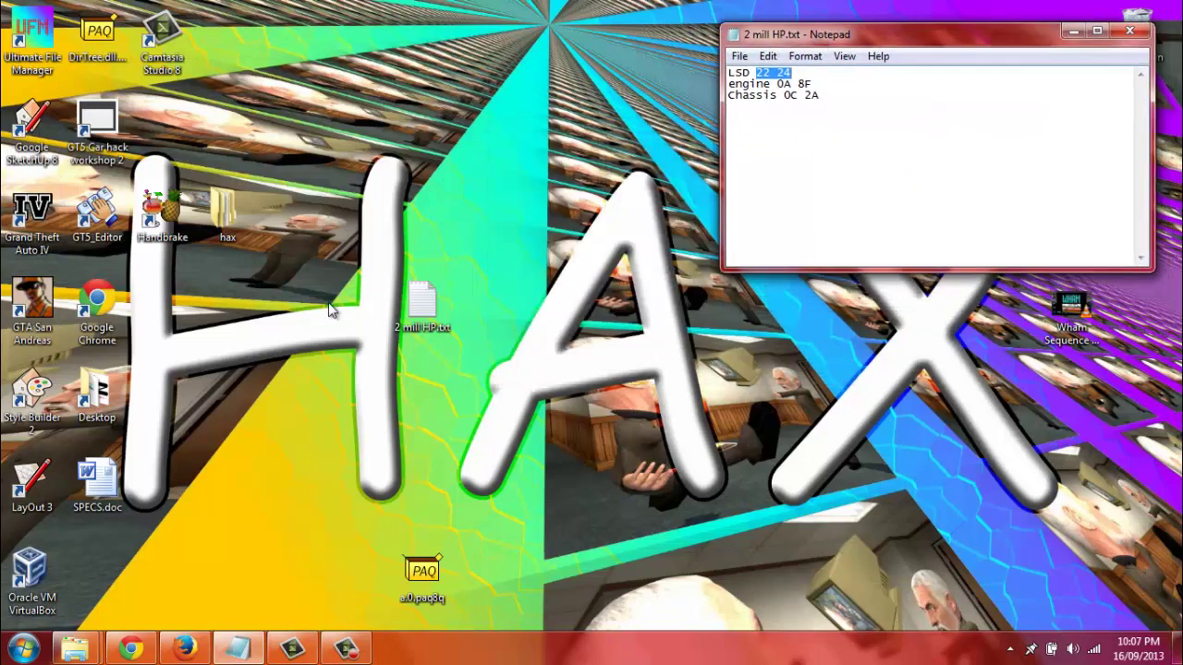
# Open the folder that the GT5_Editor desktop shortcut points to
pyautogui.rightClick(101, 214)
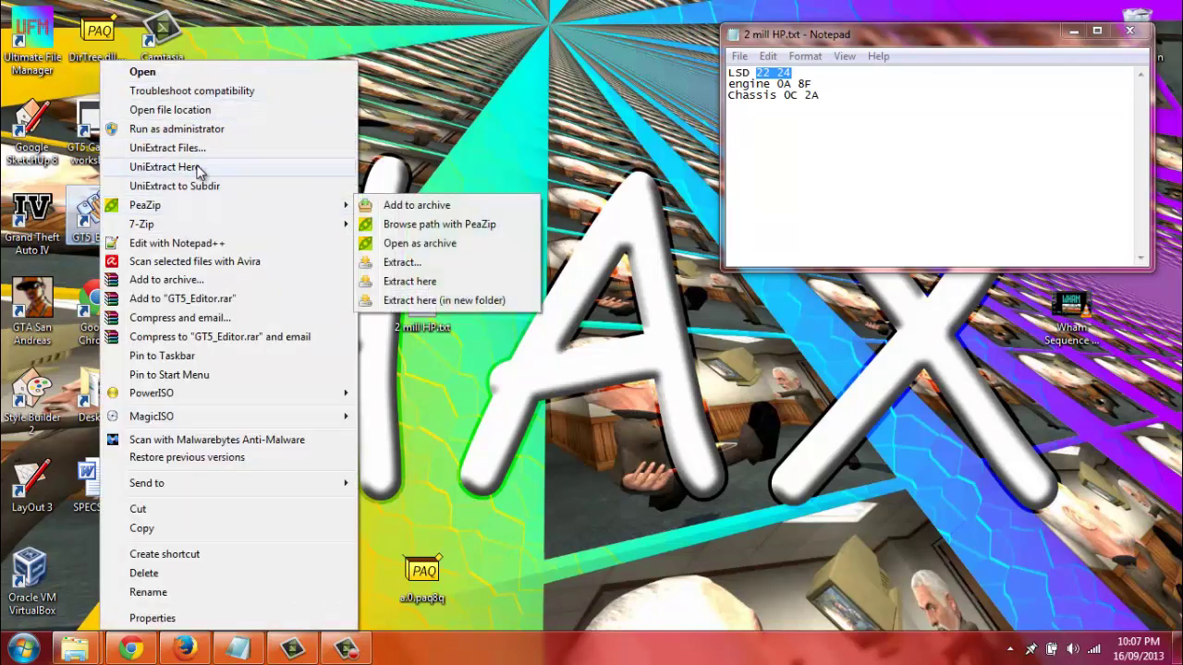
pyautogui.click(214, 110)
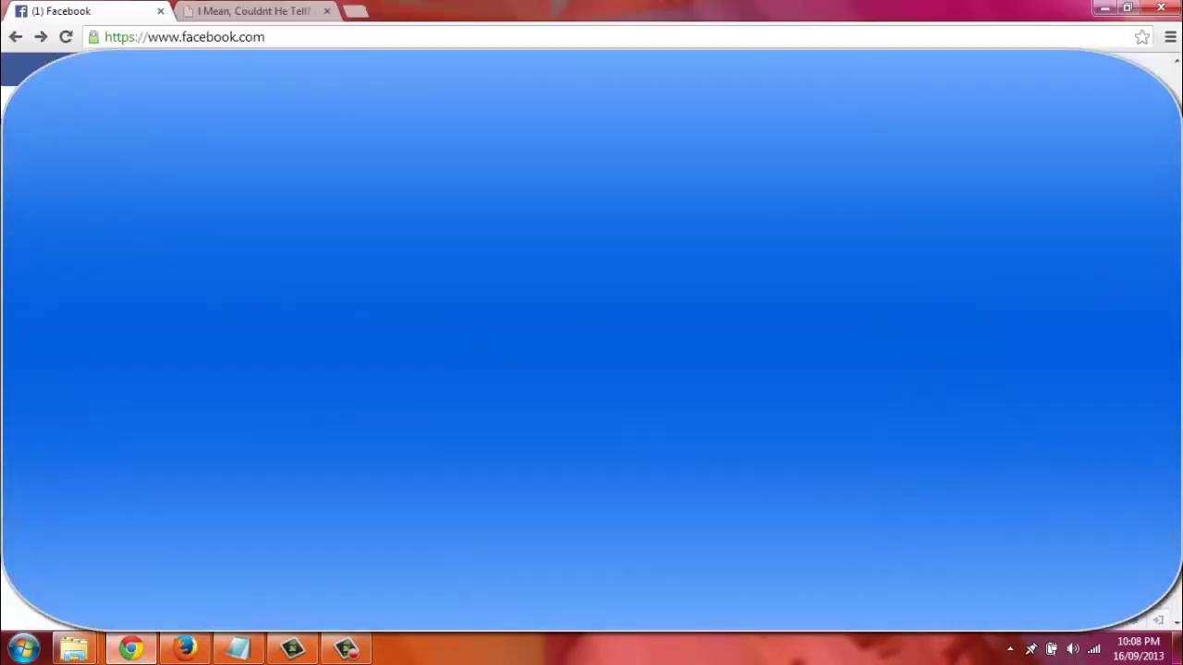
# In a new Chrome tab, search the web for "GT5 editor 1.6"
pyautogui.click(362, 11)
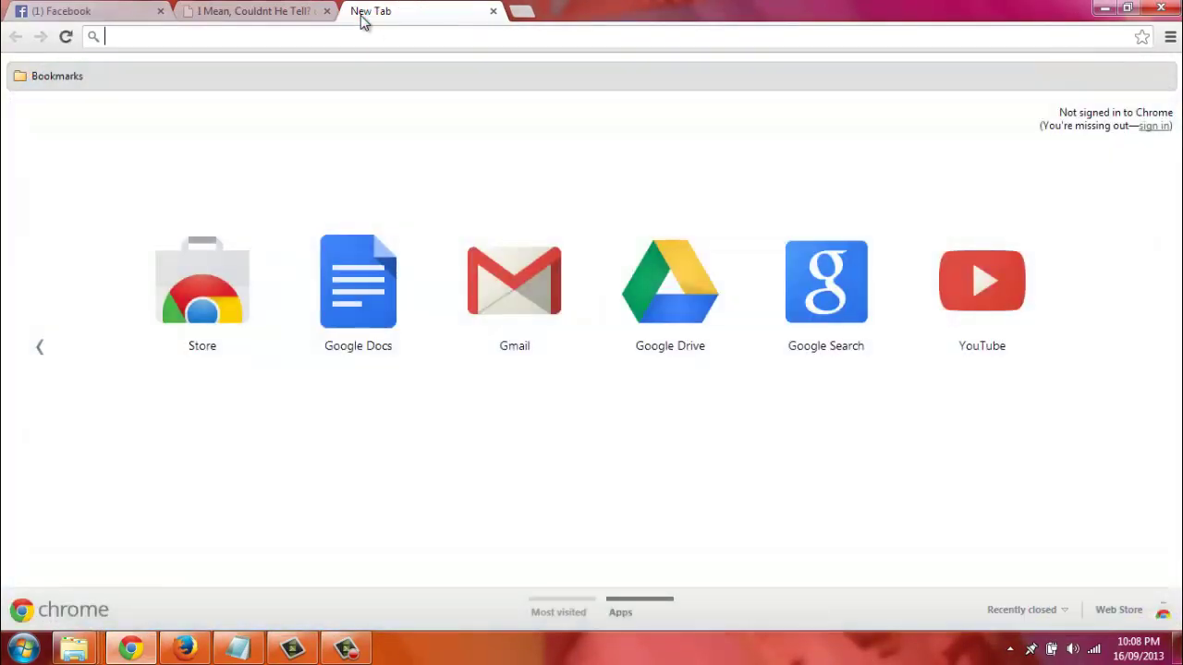
pyautogui.write('GT5')
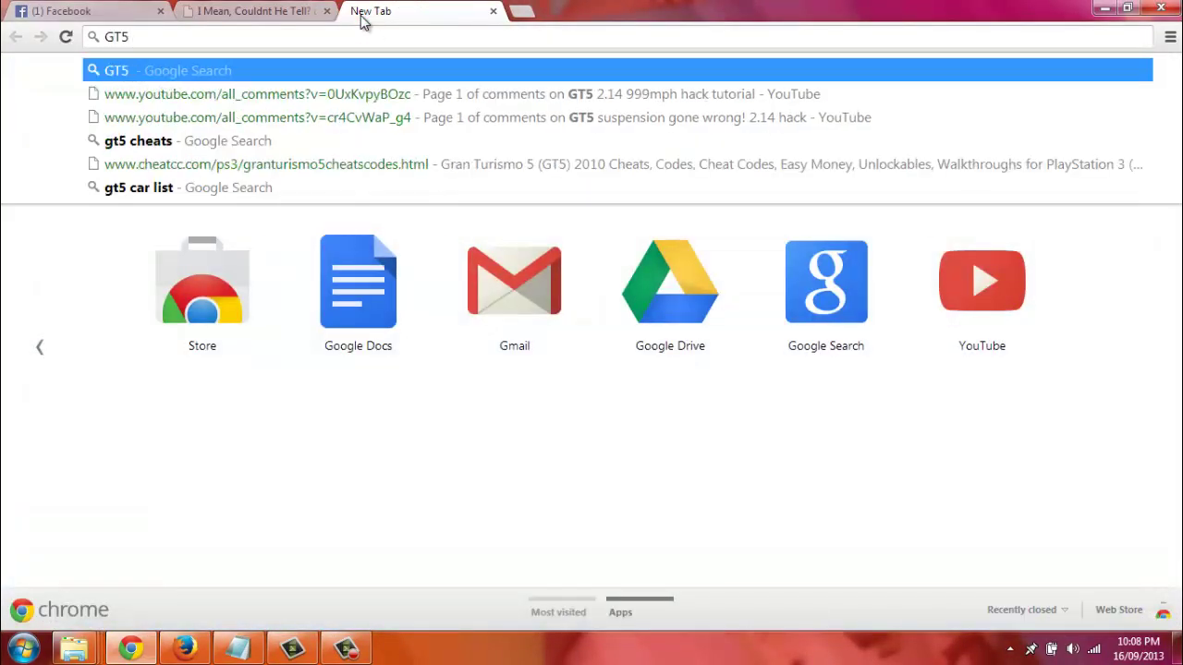
pyautogui.write(' editor 1.6')
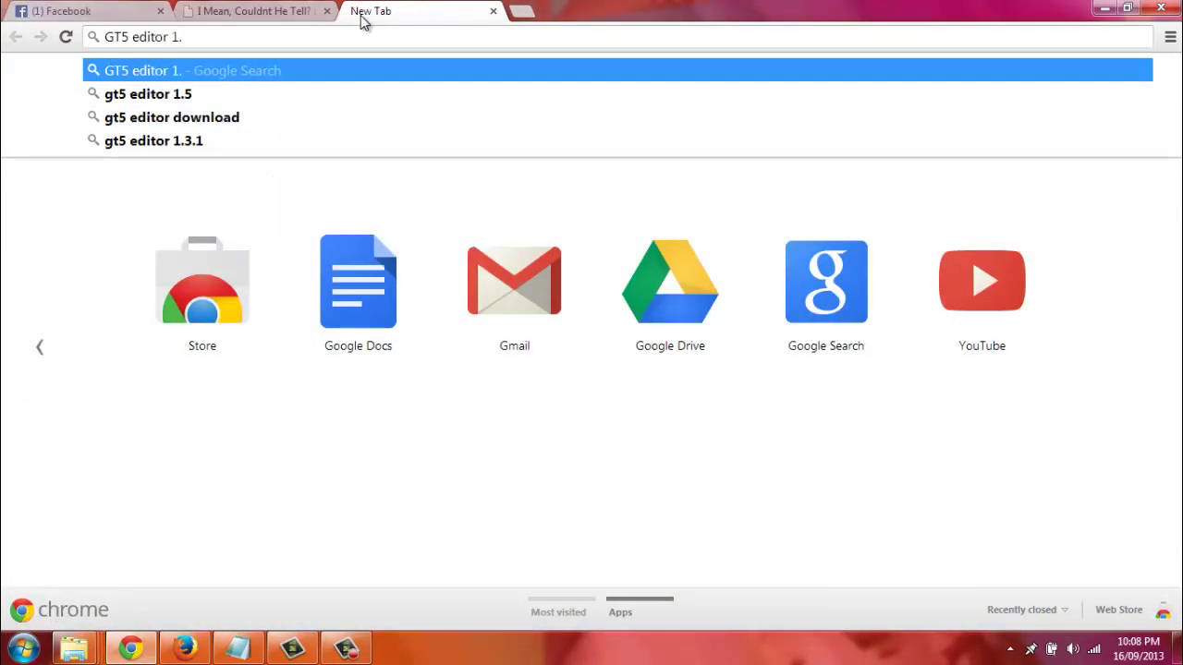
pyautogui.press('Return')
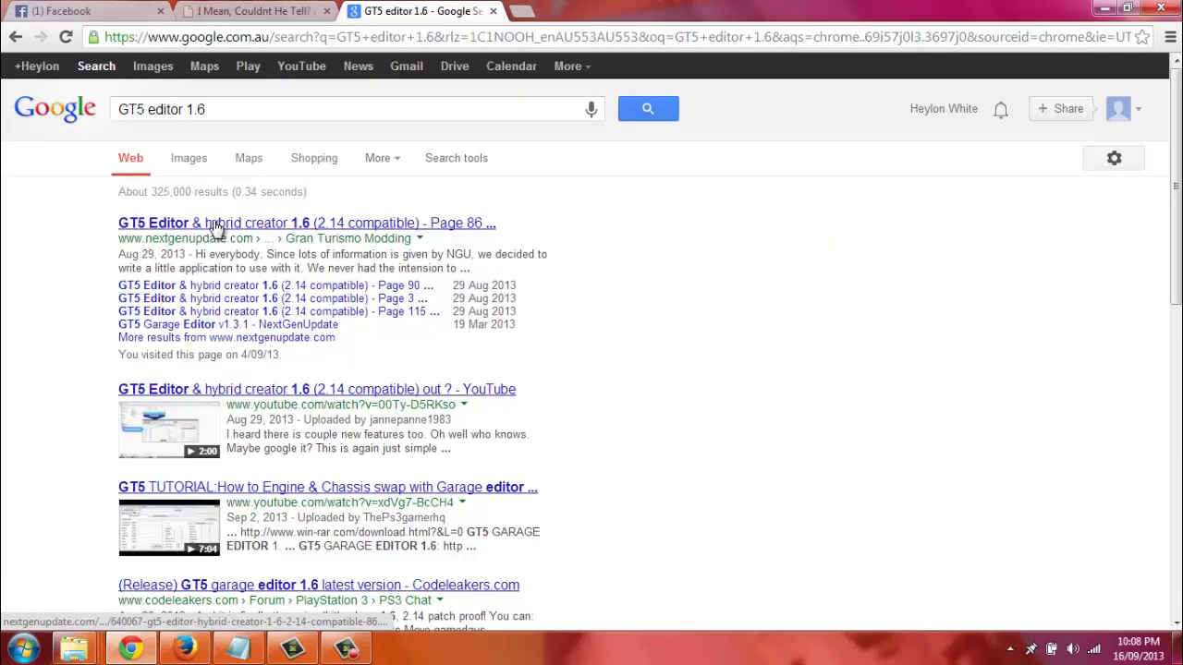
# Open the Codeleakers release thread for GT5 garage editor 1.6 in its own tab and switch to it
pyautogui.scroll(-4, 215, 231)
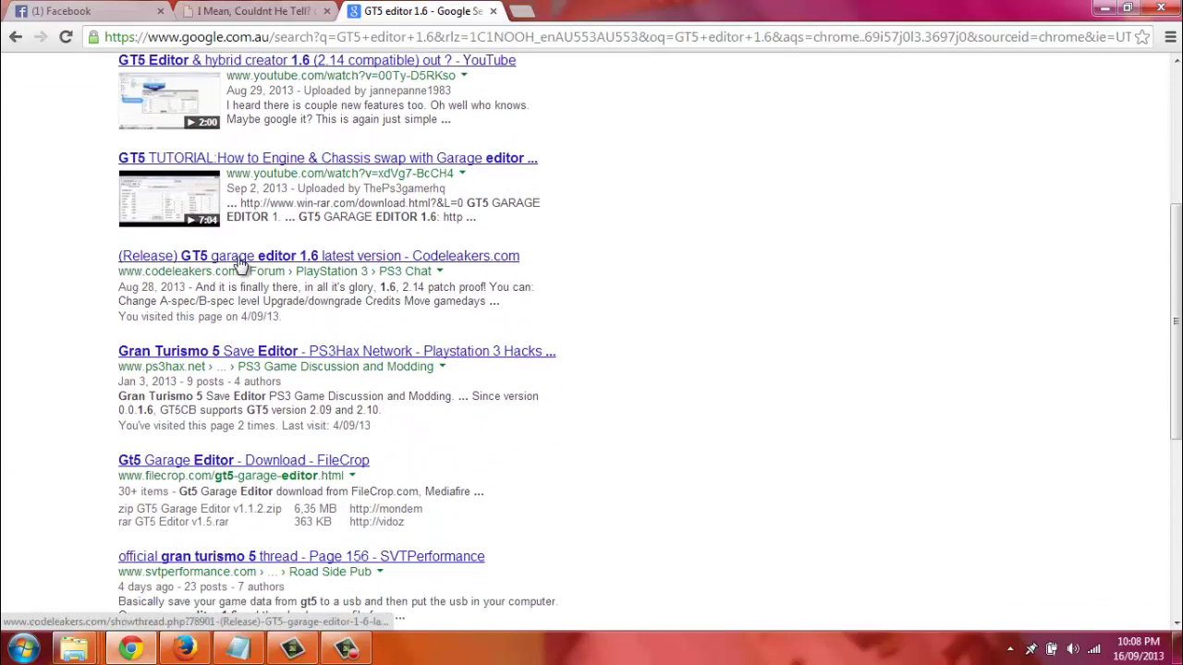
pyautogui.middleClick(239, 263)
pyautogui.scroll(-2, 240, 264)
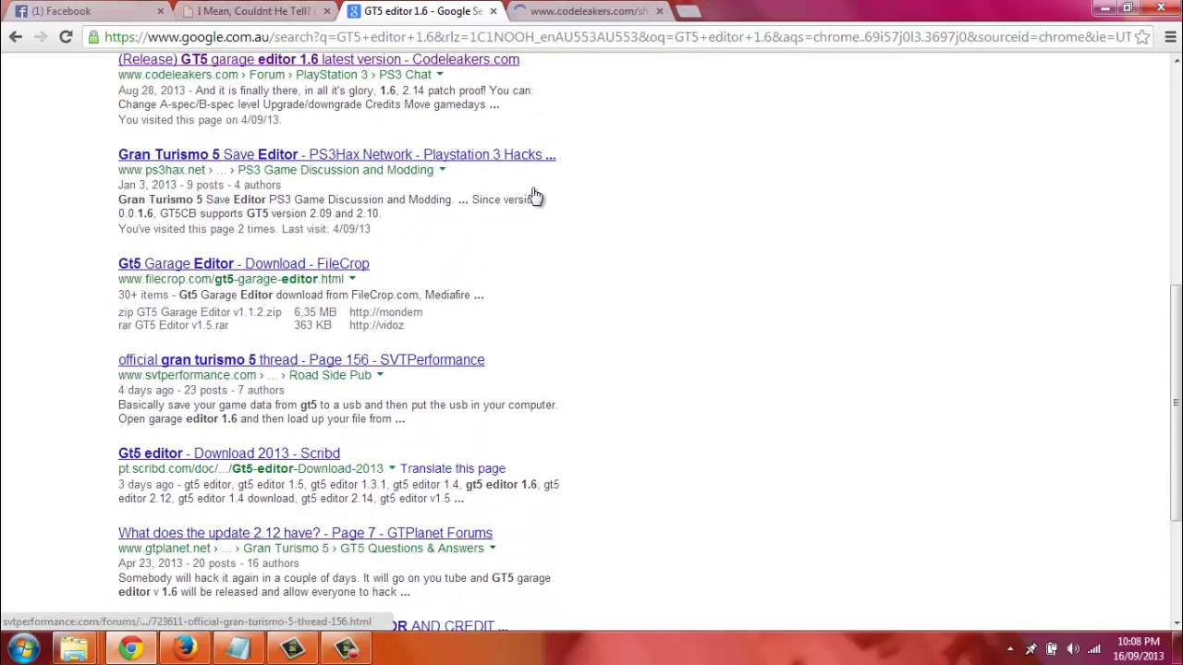
pyautogui.click(556, 17)
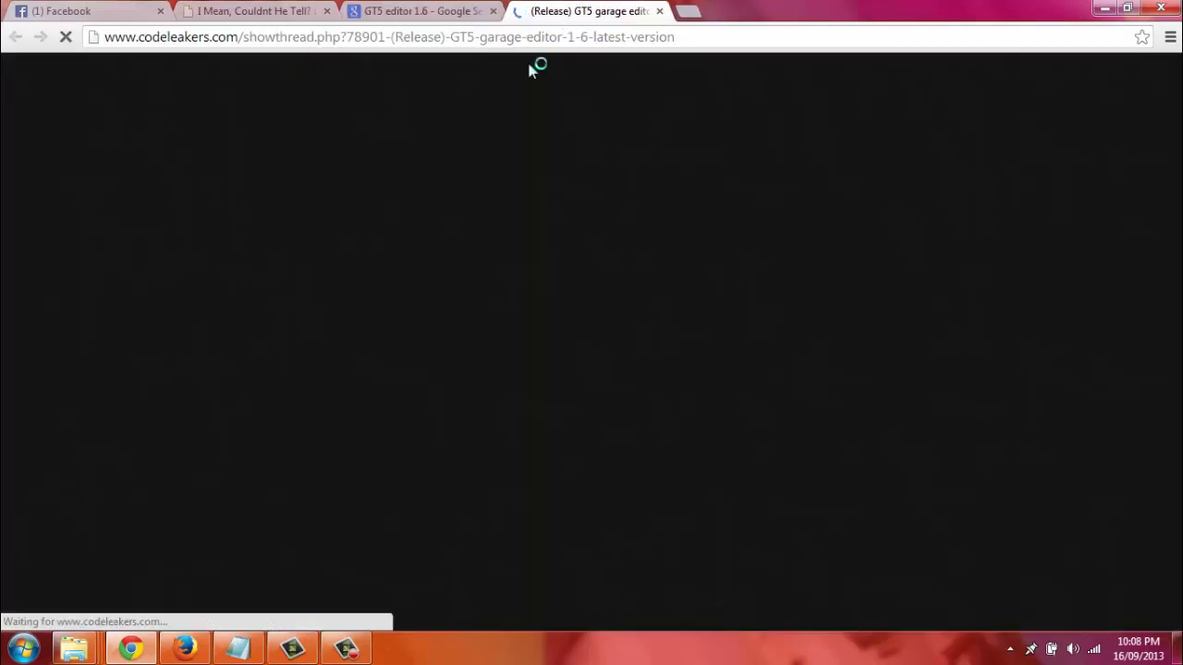
# Examine the thread's latest-version and older-version download links and highlight the page address
pyautogui.scroll(-20, 584, 290)
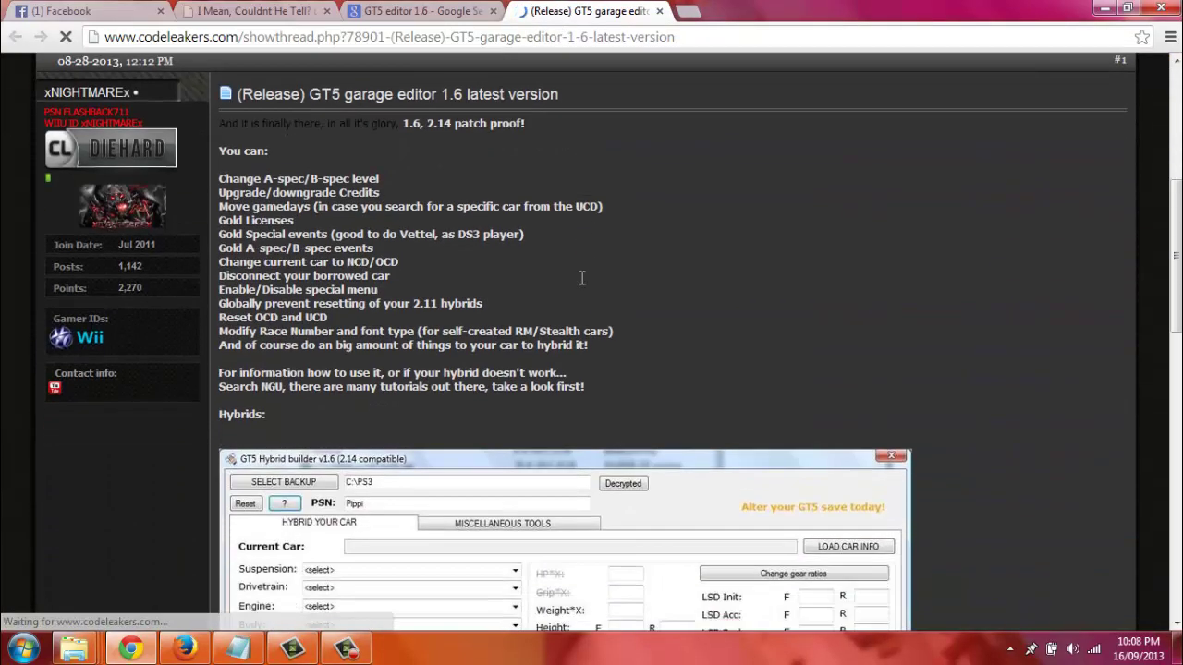
pyautogui.scroll(1, 584, 290)
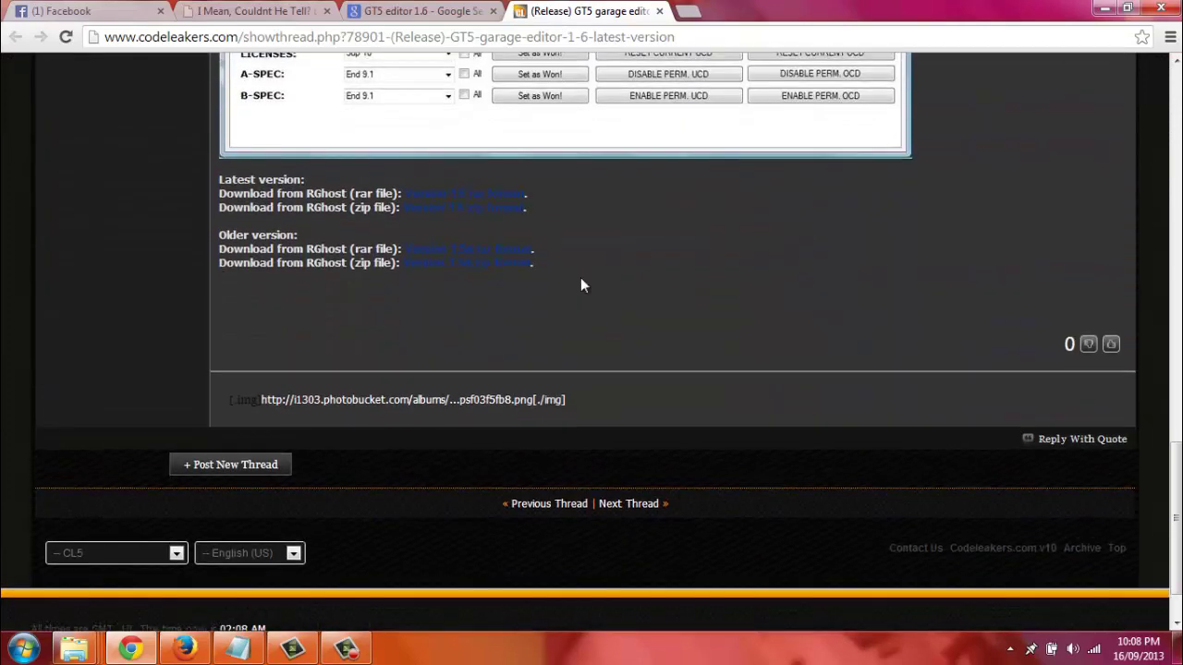
pyautogui.moveTo(694, 37); pyautogui.dragTo(79, 66)
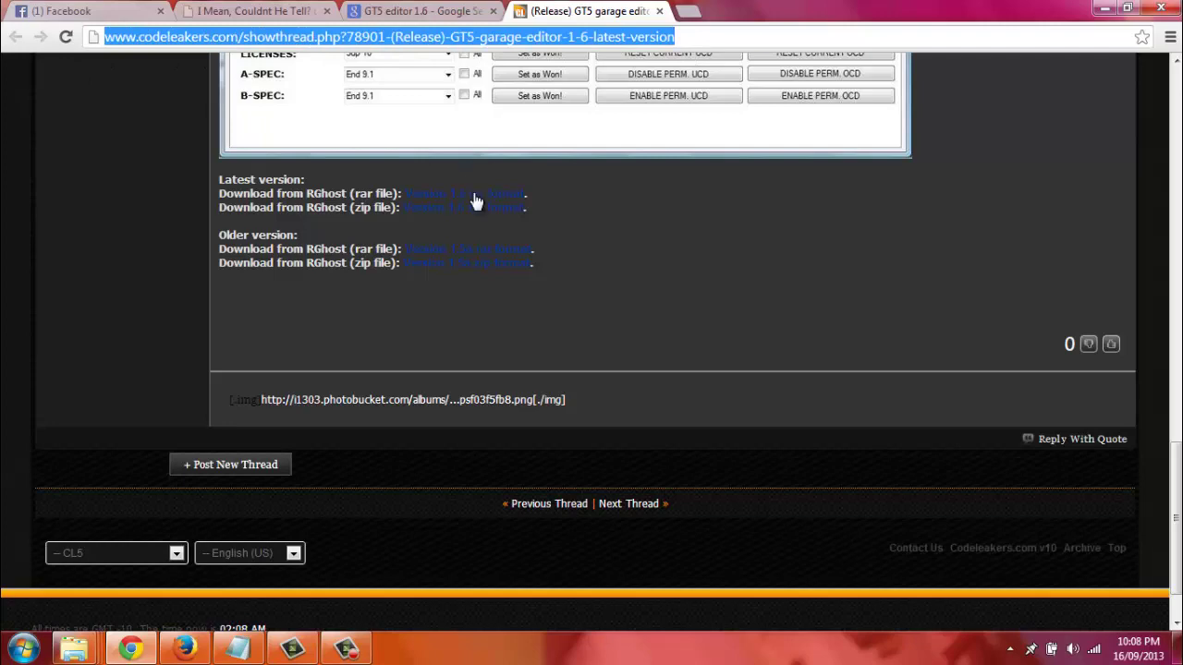
pyautogui.middleClick(302, 235)
pyautogui.scroll(20, 302, 236)
pyautogui.scroll(-20, 305, 238)
pyautogui.scroll(1, 305, 239)
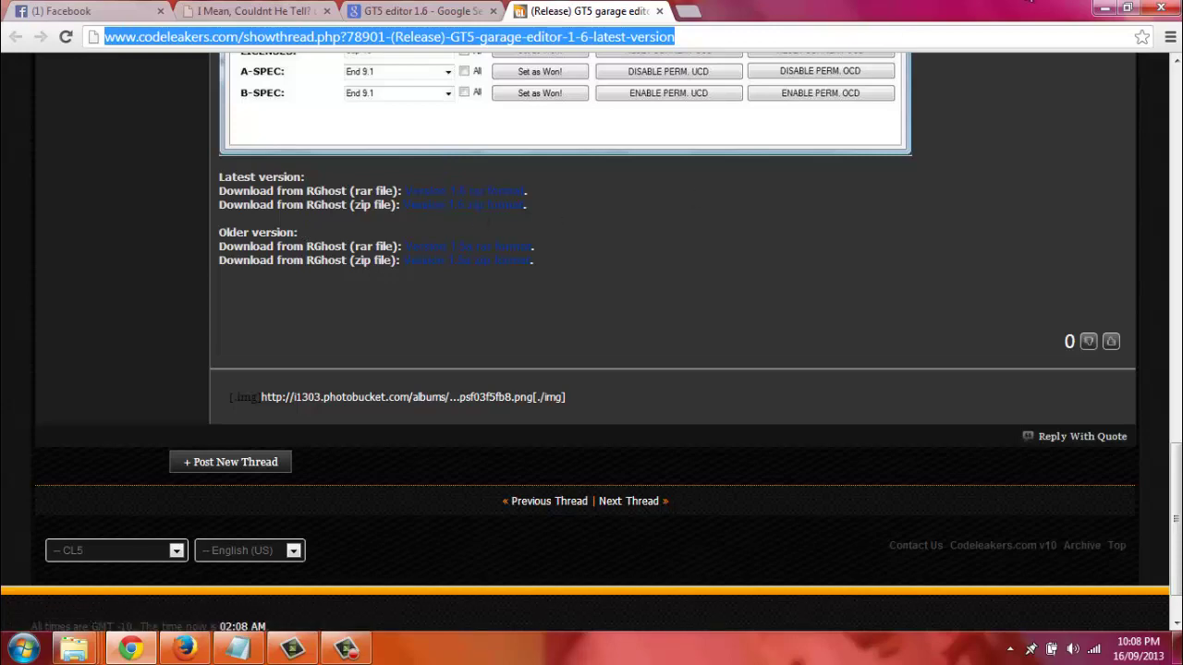
# Launch GT5_Editor.exe from the GT5 editor 1.6 folder and open the STORE N GO (F:) drive in a file window
pyautogui.click(1105, 8)
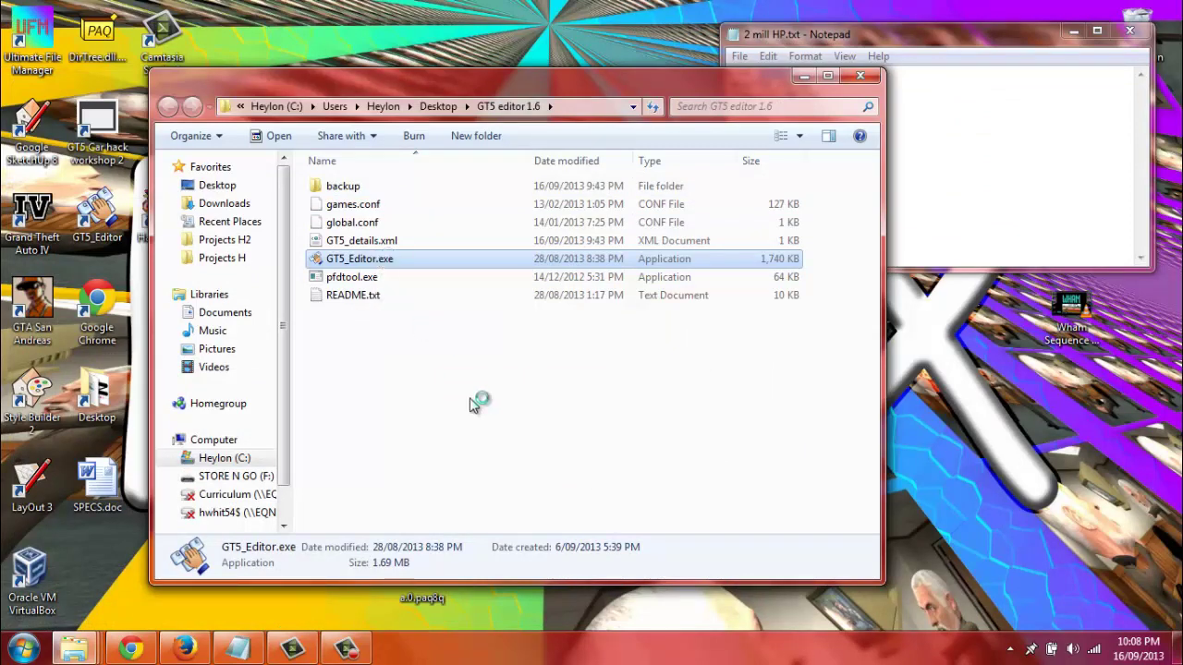
pyautogui.click(730, 398)
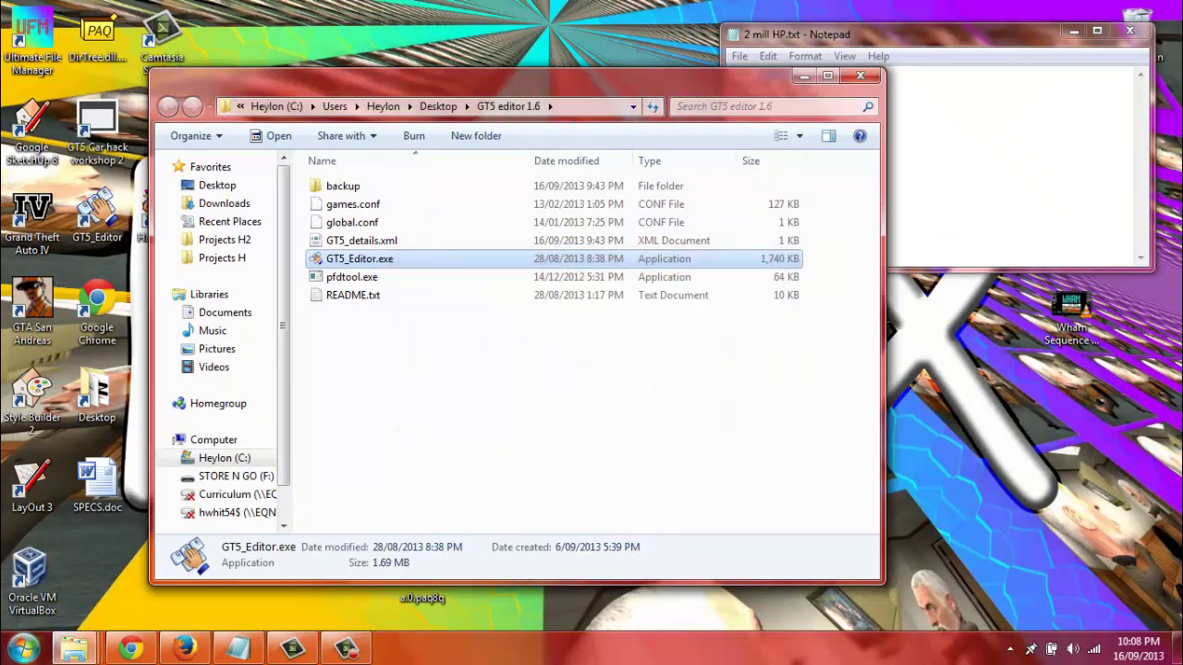
pyautogui.press('super')
pyautogui.click(305, 435)
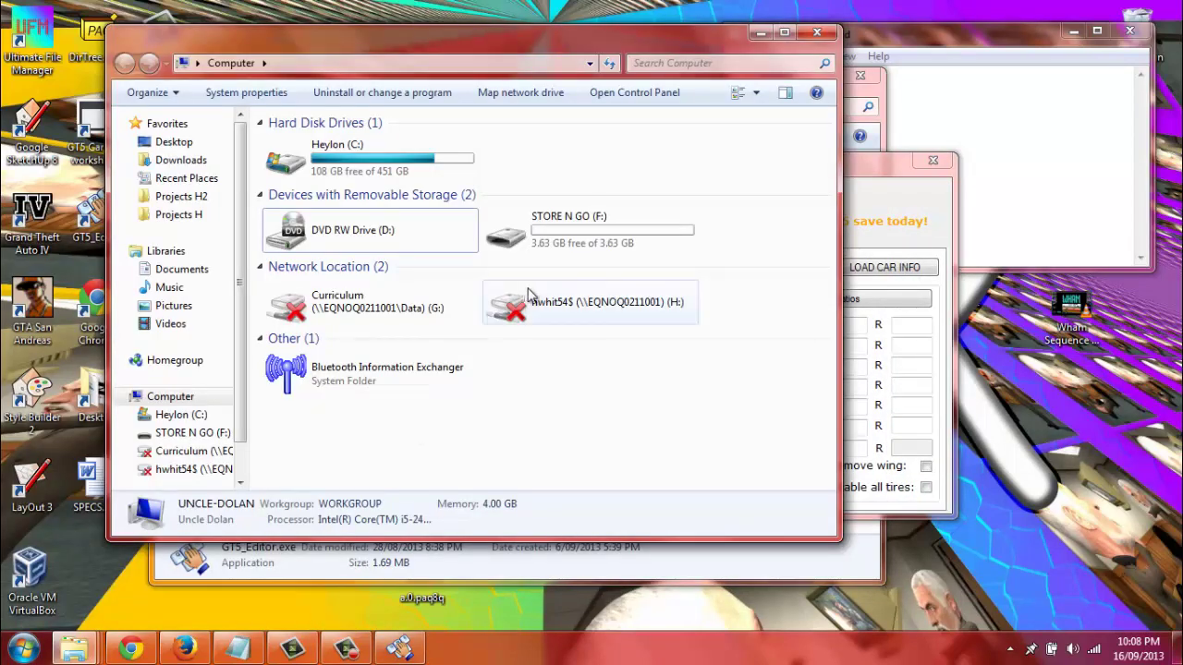
pyautogui.doubleClick(635, 238)
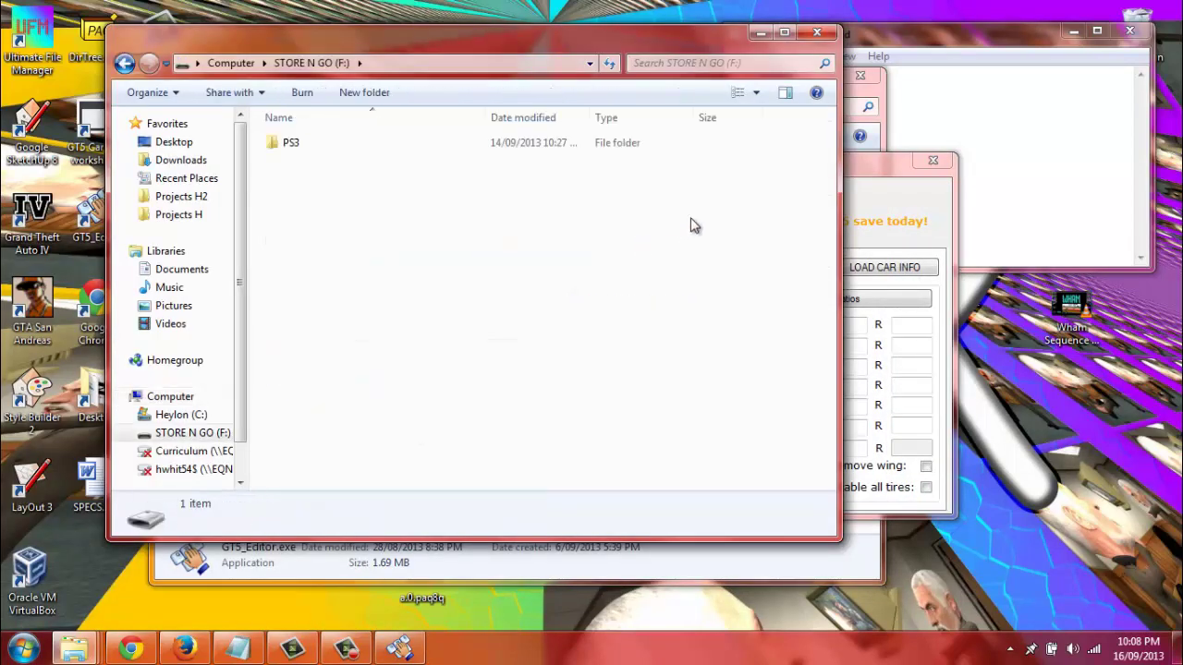
# In the GT5 Hybrid builder, select the save folder F:\PS3\SAVEDATA\BCES00569-GAME as the backup and dismiss the error messages
pyautogui.click(890, 215)
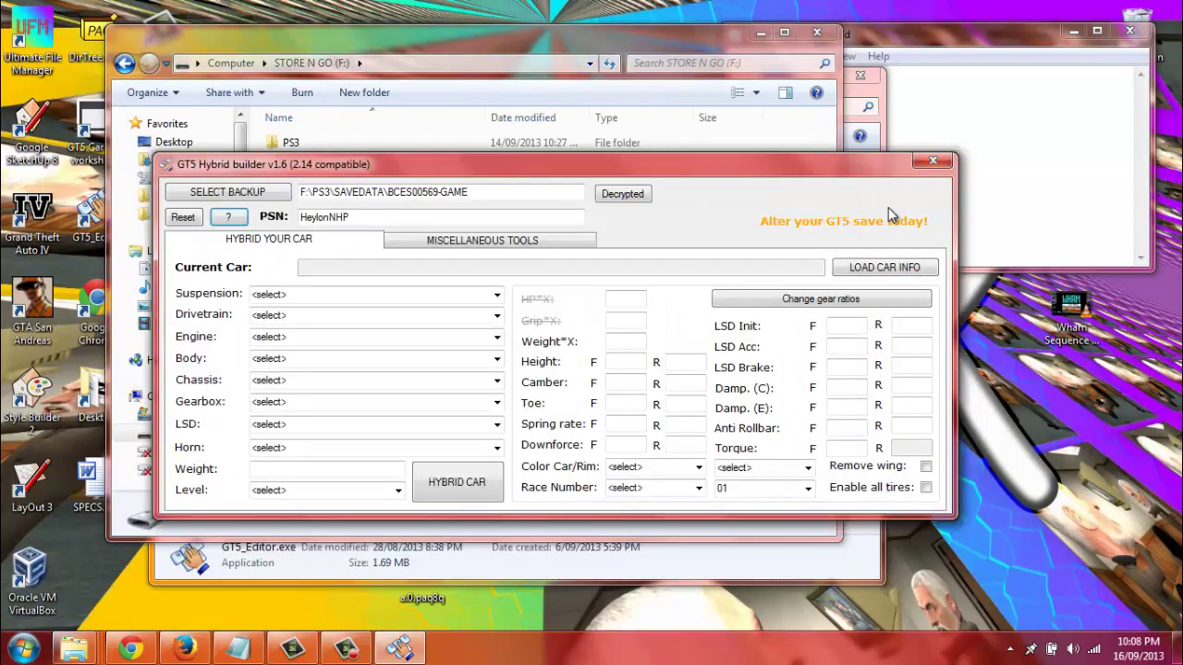
pyautogui.doubleClick(443, 192)
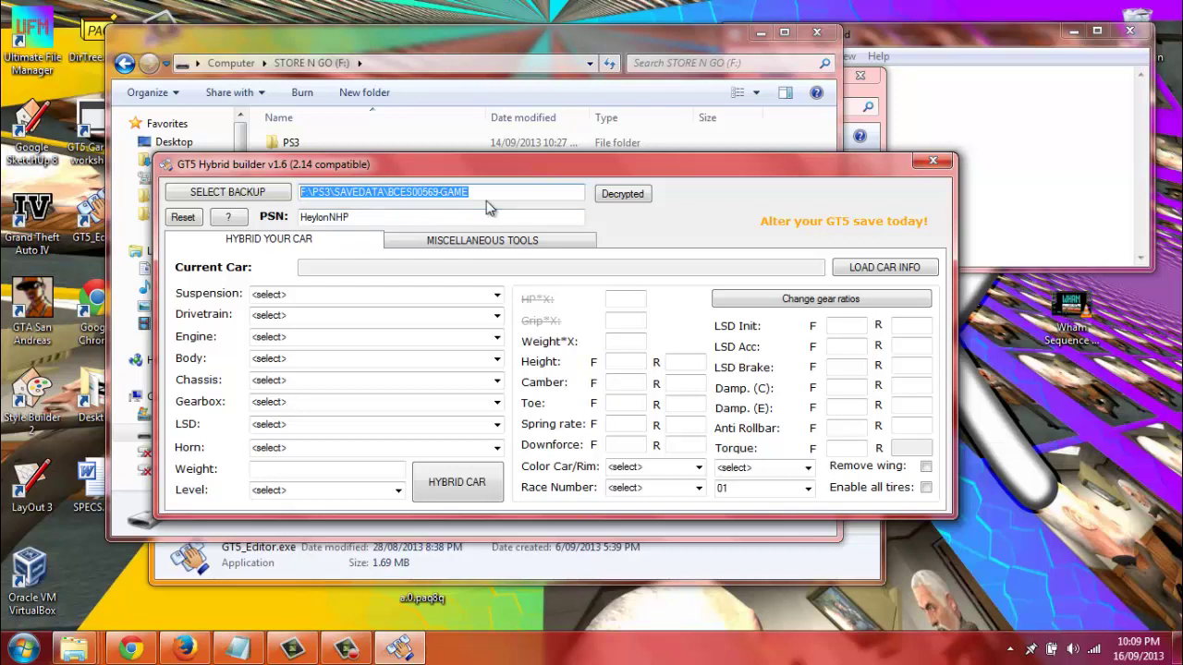
pyautogui.click(190, 220)
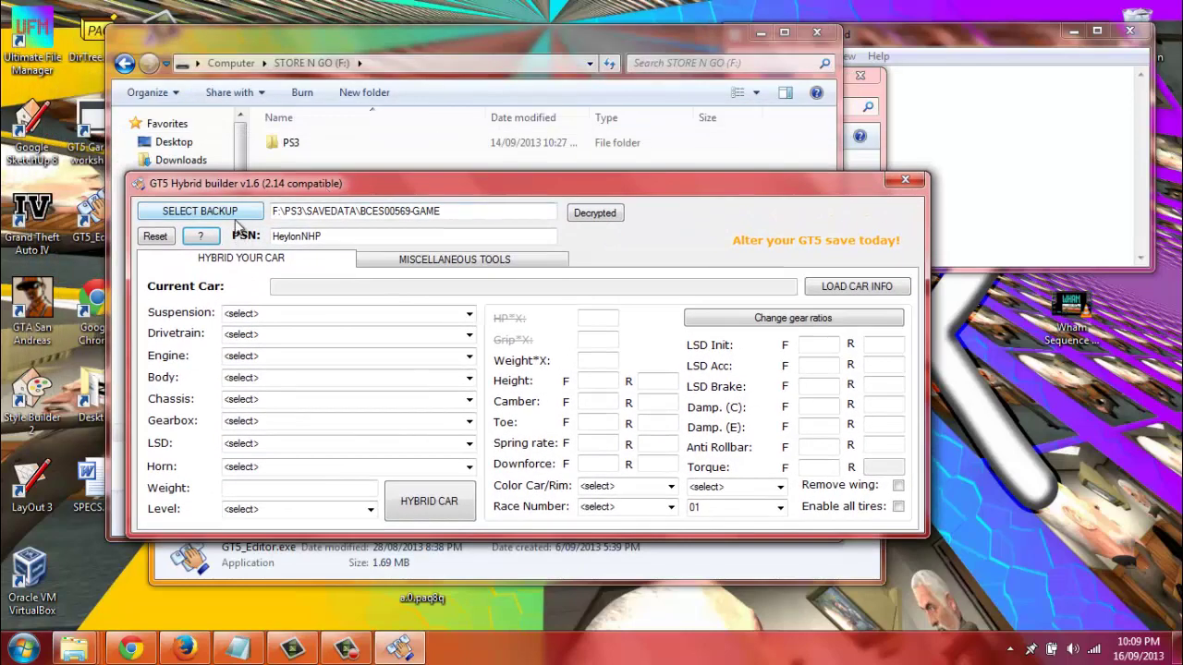
pyautogui.click(236, 218)
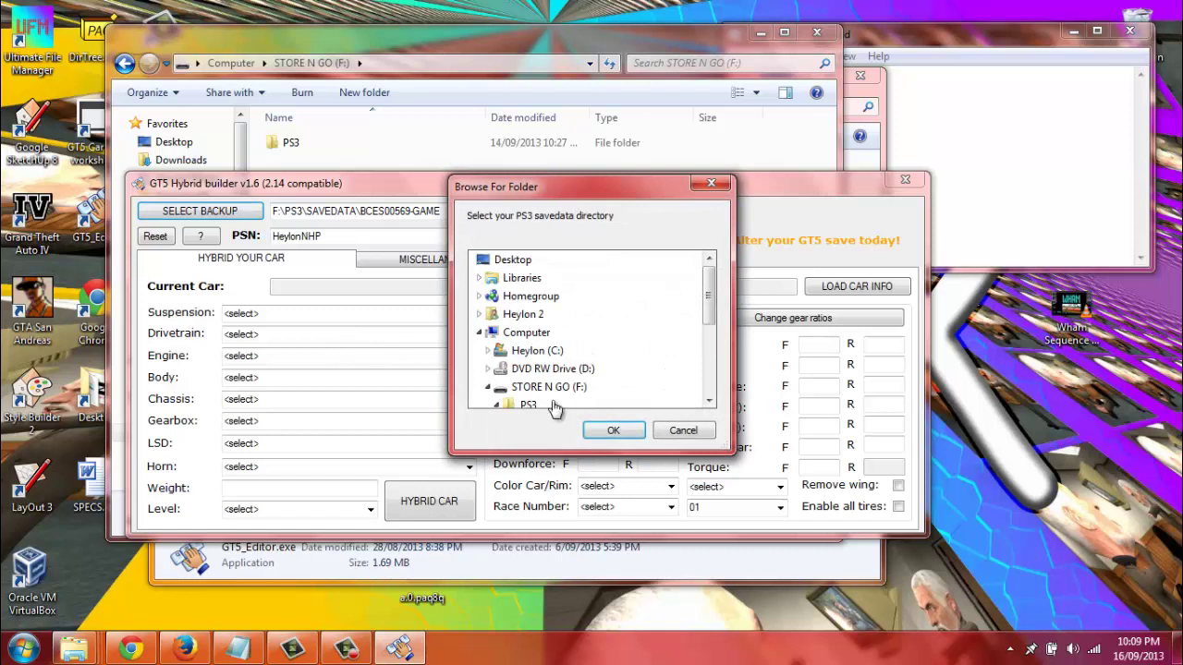
pyautogui.moveTo(708, 311); pyautogui.dragTo(709, 349)
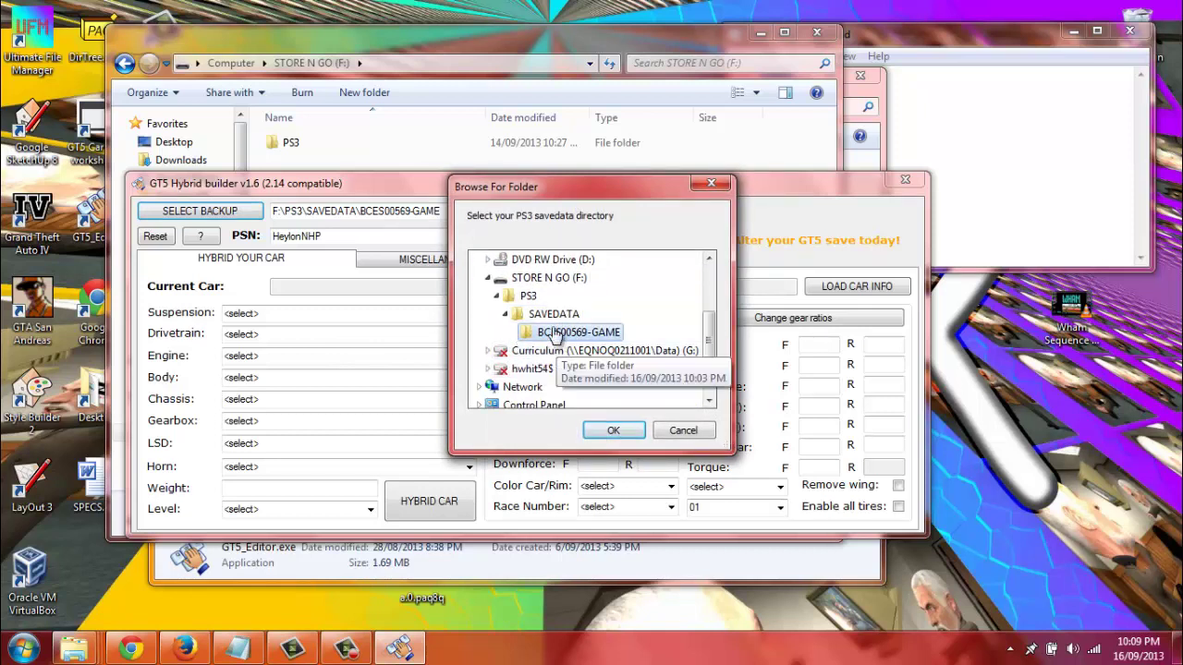
pyautogui.click(612, 430)
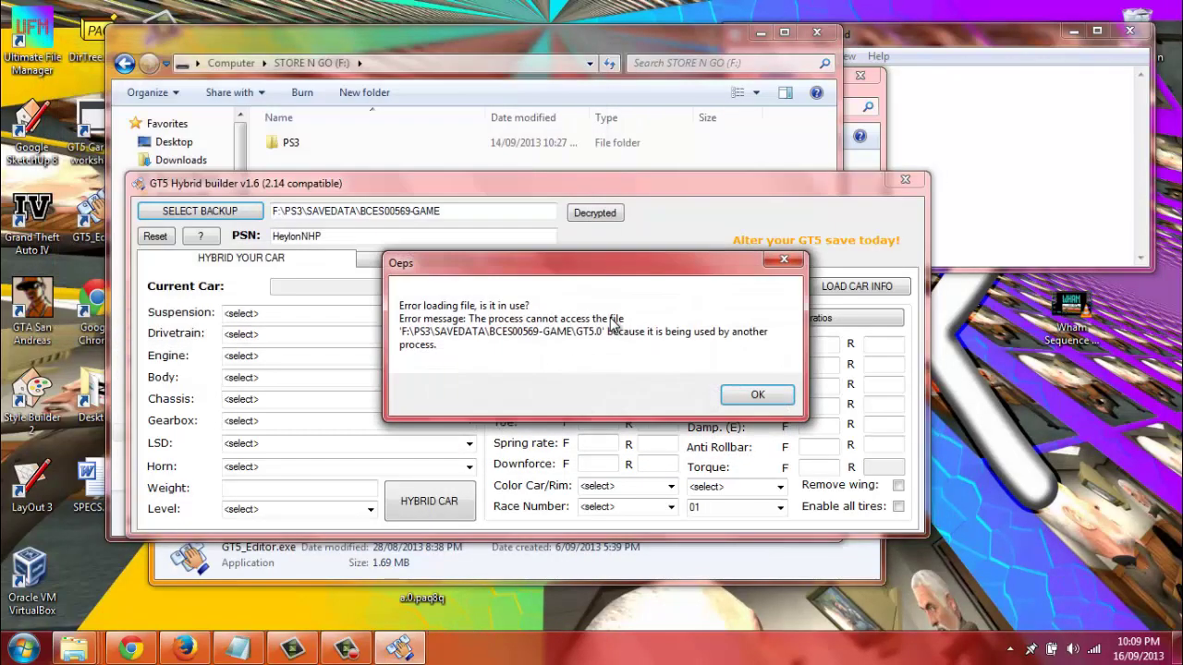
pyautogui.click(750, 395)
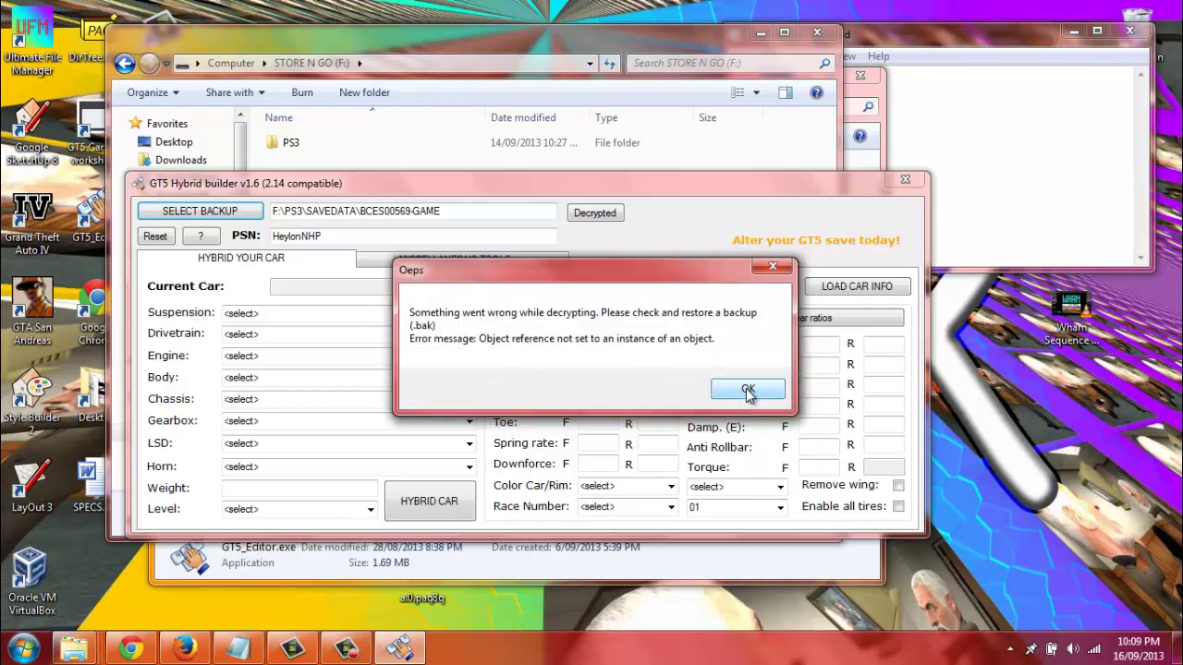
pyautogui.click(748, 391)
# Load the current car's info and set its engine to GranTurismo Red Bull X2010
pyautogui.click(836, 287)
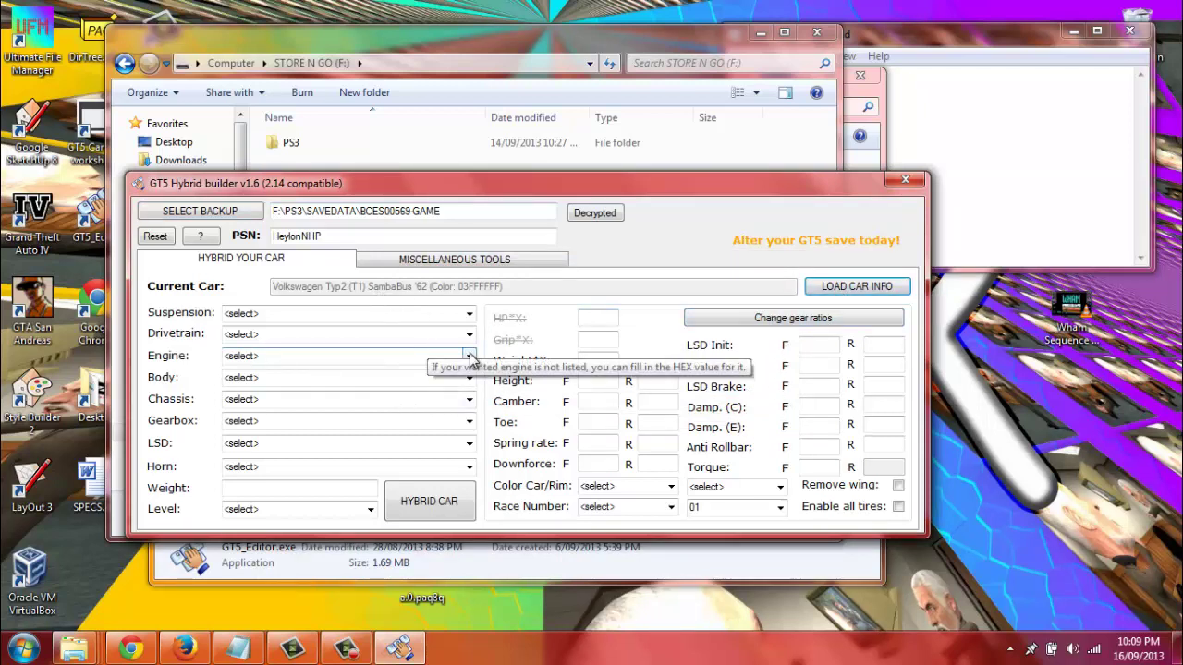
pyautogui.click(430, 356)
pyautogui.write('gra')
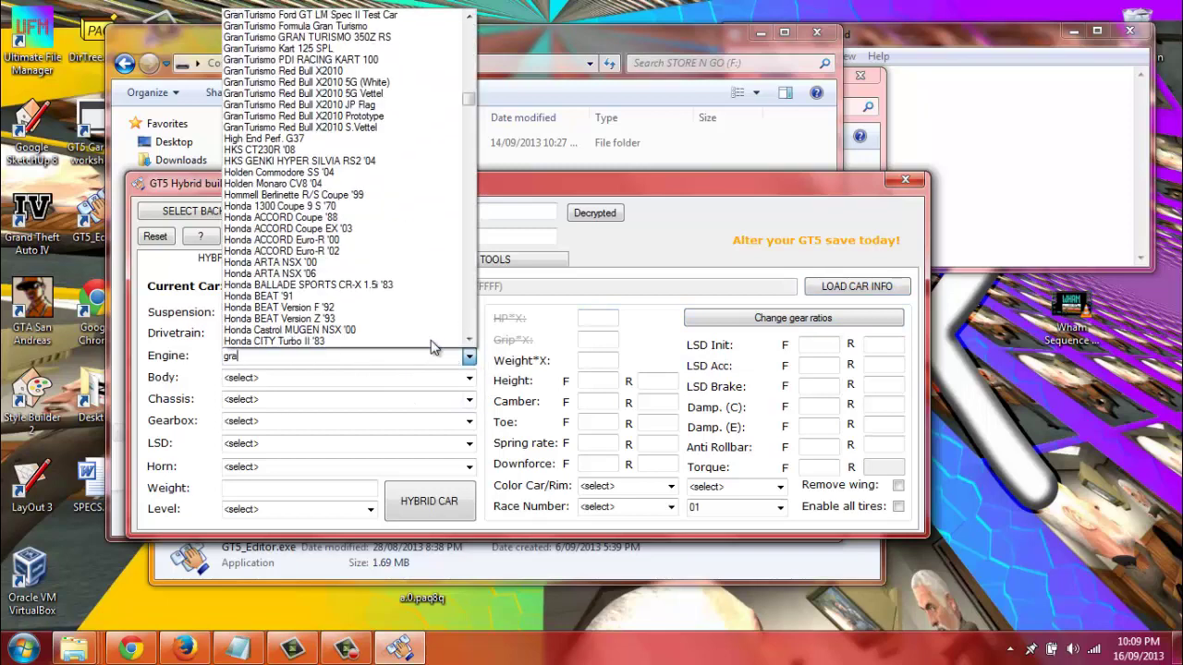
pyautogui.click(277, 70)
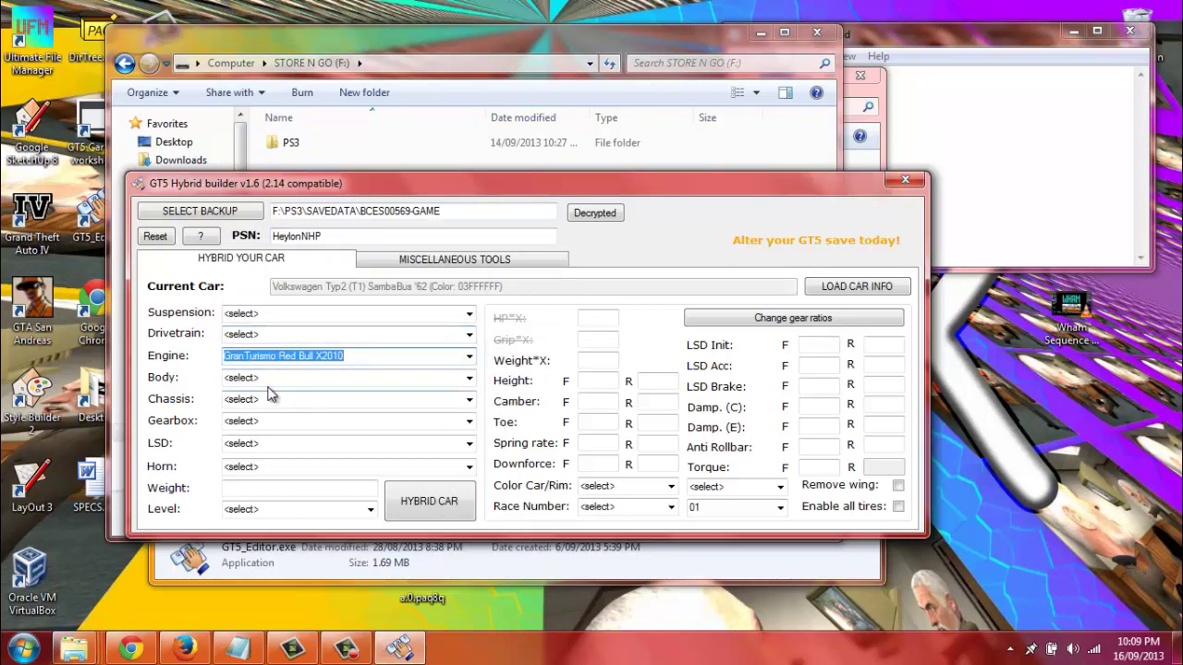
pyautogui.press('Tab')
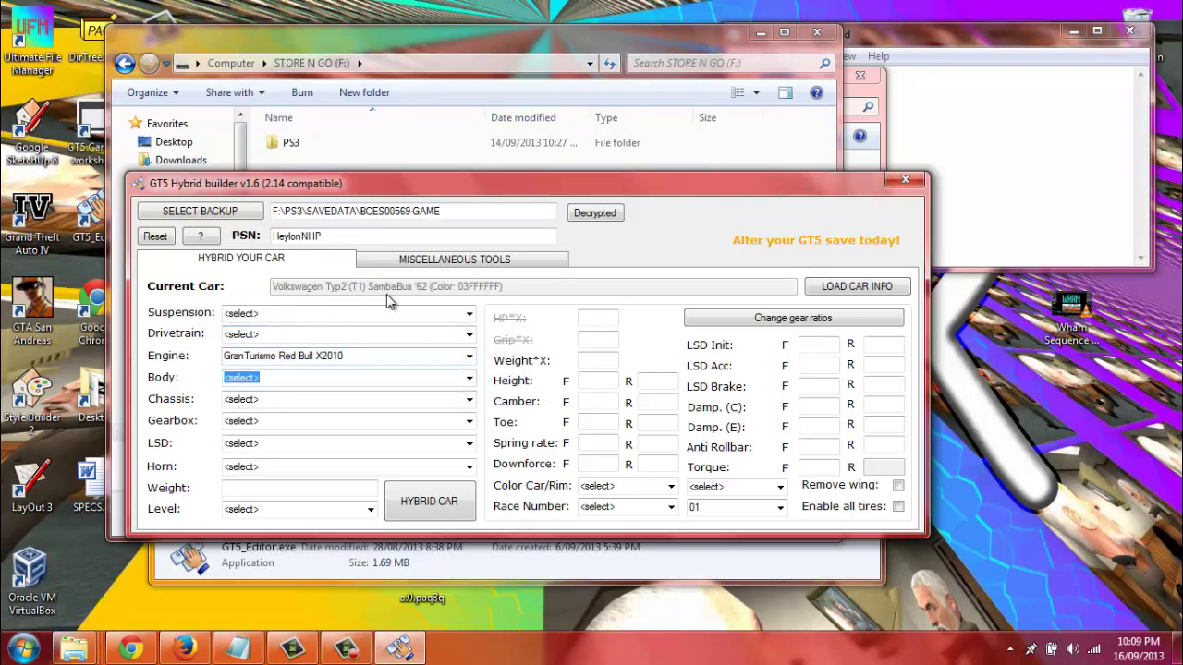
# Set the body to Lamborghini Countach LP400 '74 and apply the hybrid to the car
pyautogui.click(468, 379)
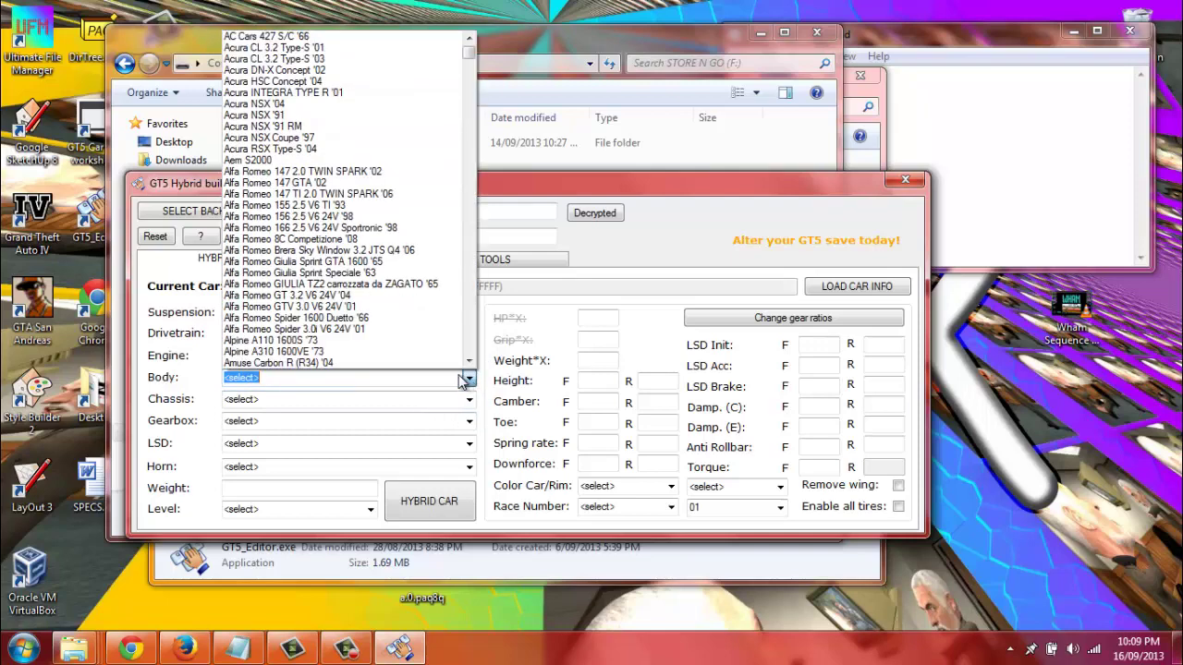
pyautogui.write('lam')
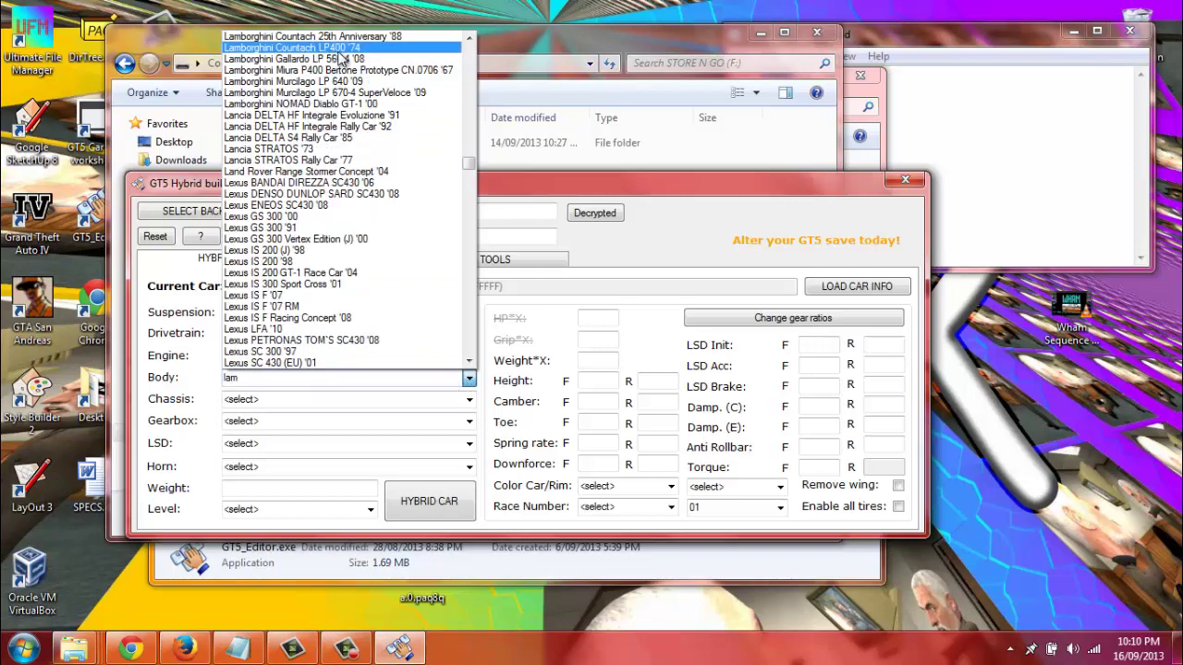
pyautogui.click(342, 49)
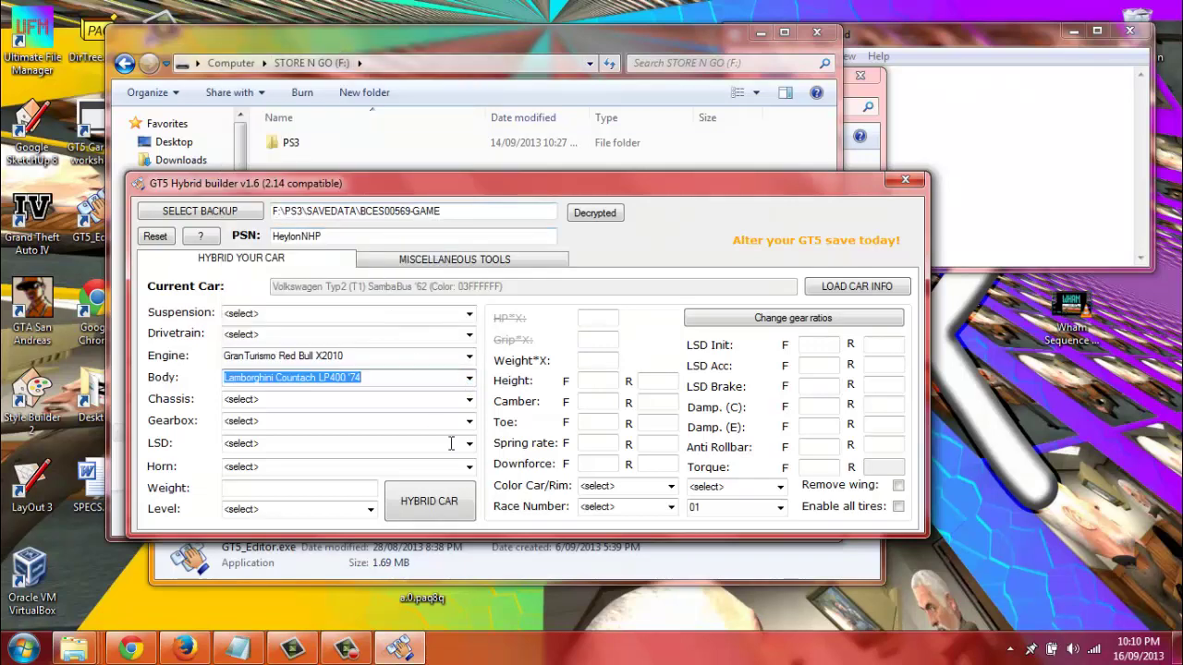
pyautogui.click(459, 500)
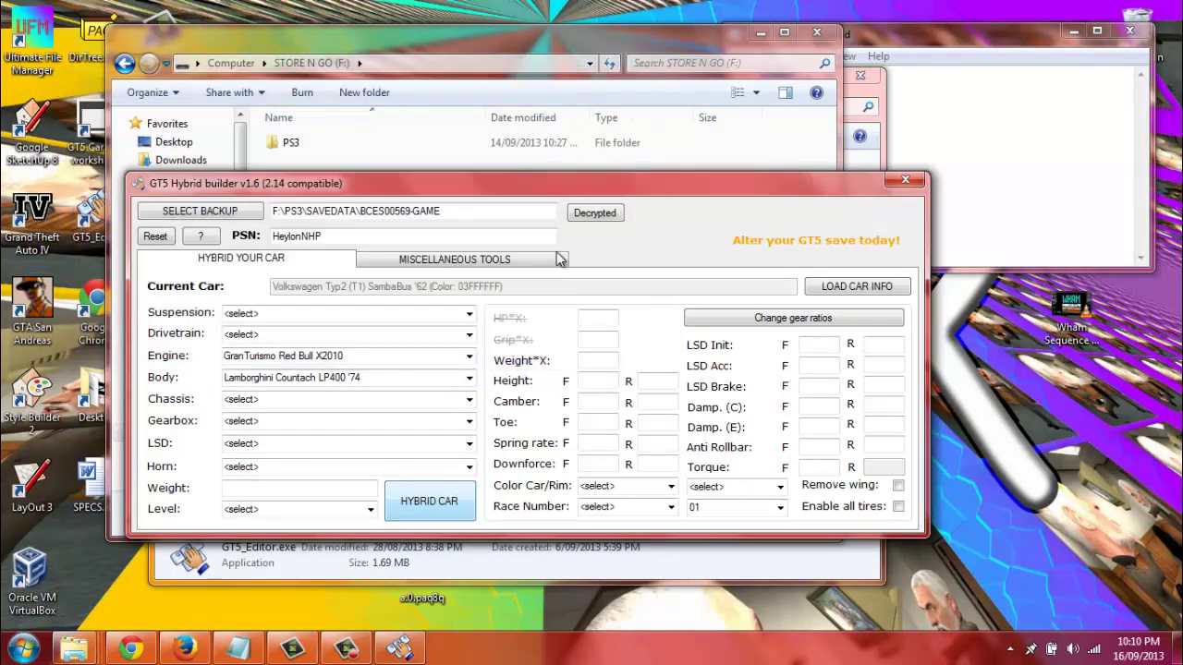
# Encrypt the save backup, close the GT5 Hybrid builder and minimize the open file windows
pyautogui.click(737, 384)
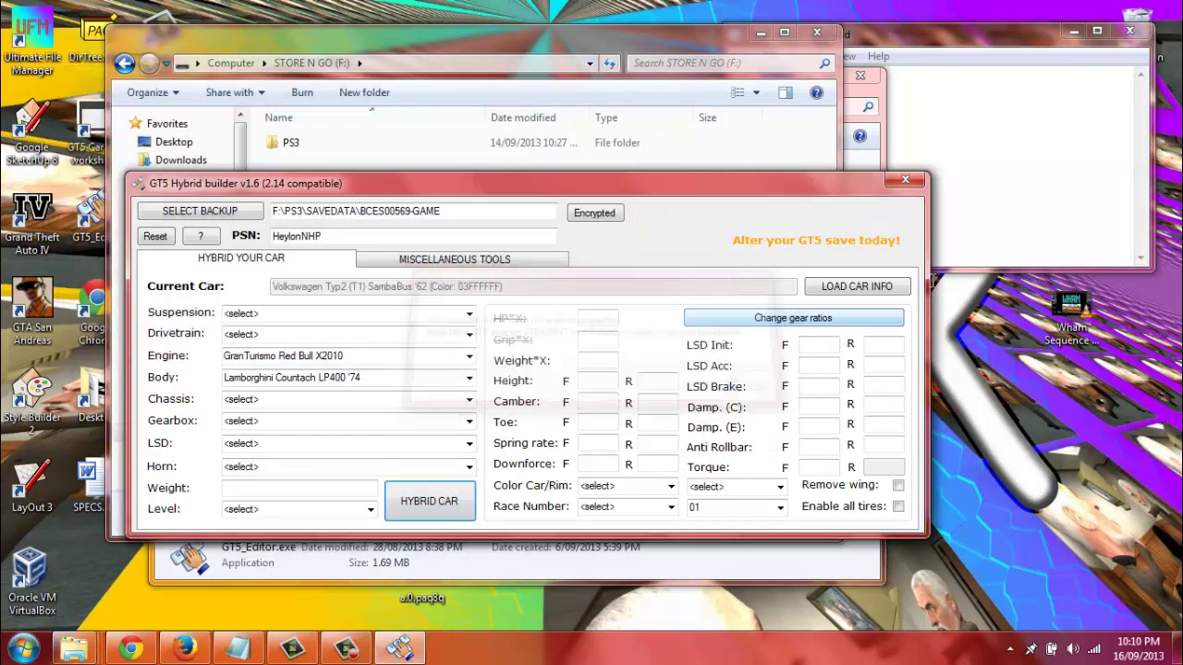
pyautogui.click(906, 180)
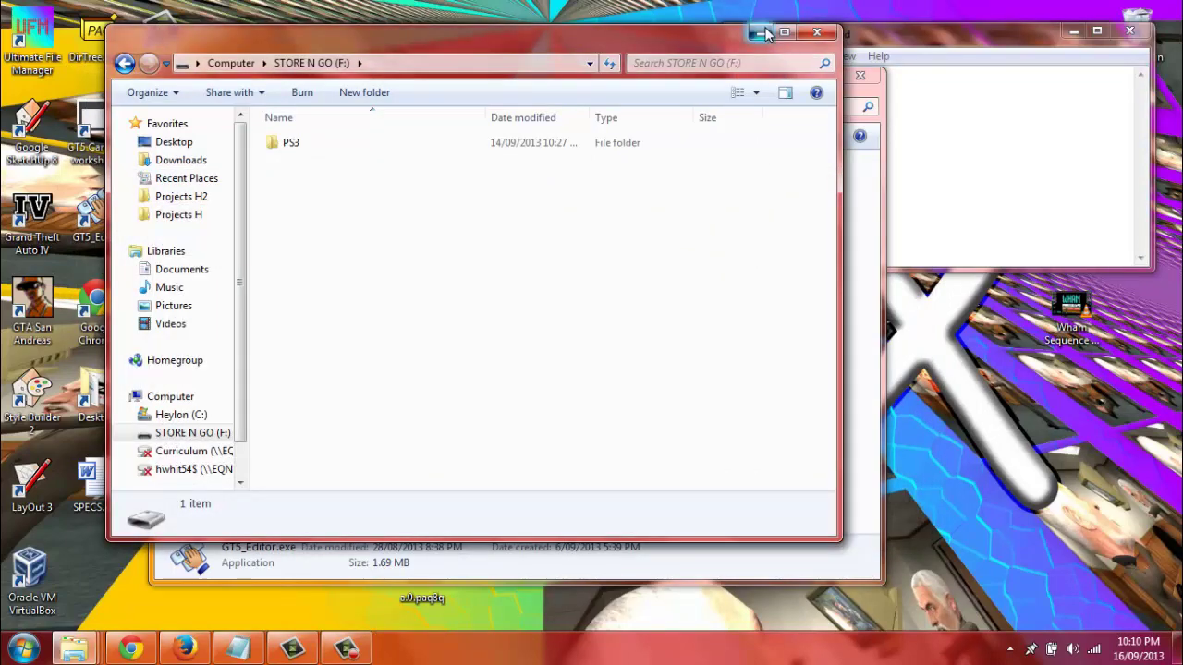
pyautogui.click(759, 32)
pyautogui.click(796, 76)
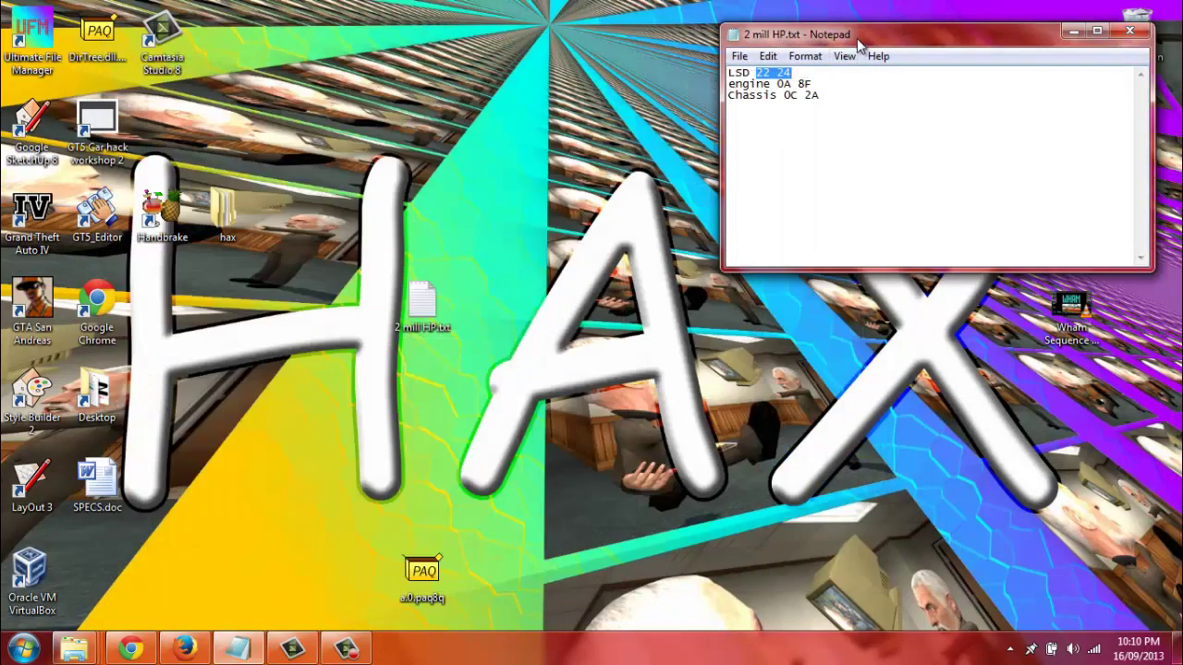
# Move the 2 mill HP.txt notes aside and launch GT5 Car hack workshop 2 from the desktop
pyautogui.moveTo(860, 37); pyautogui.dragTo(1073, 52)
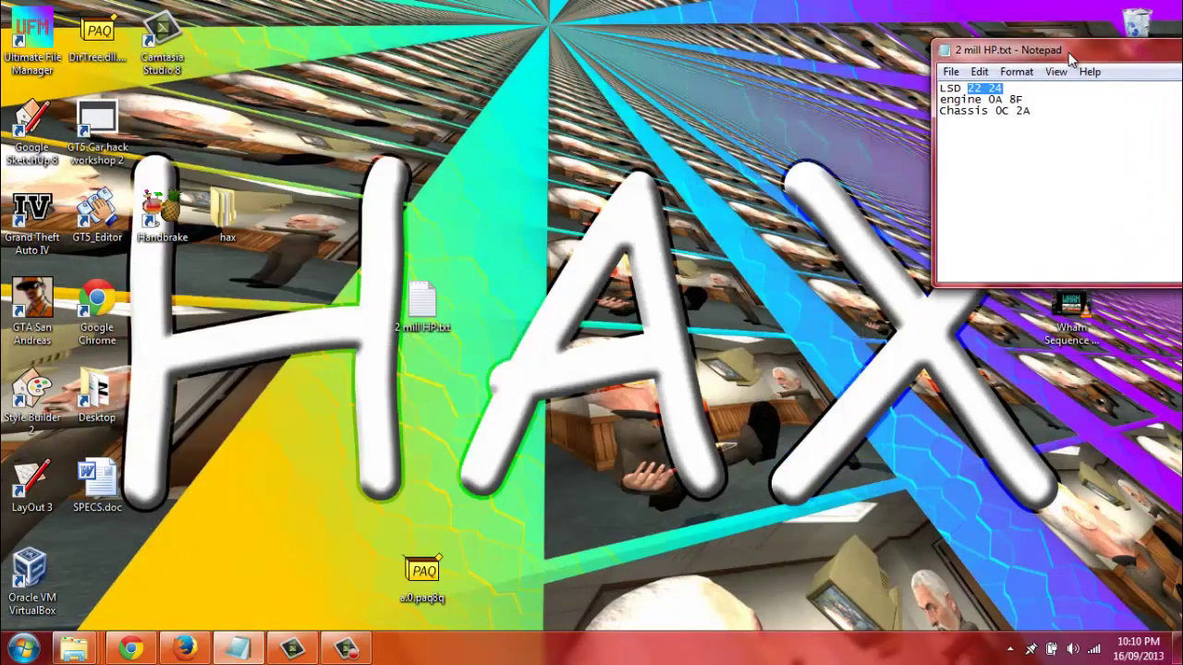
pyautogui.click(98, 136)
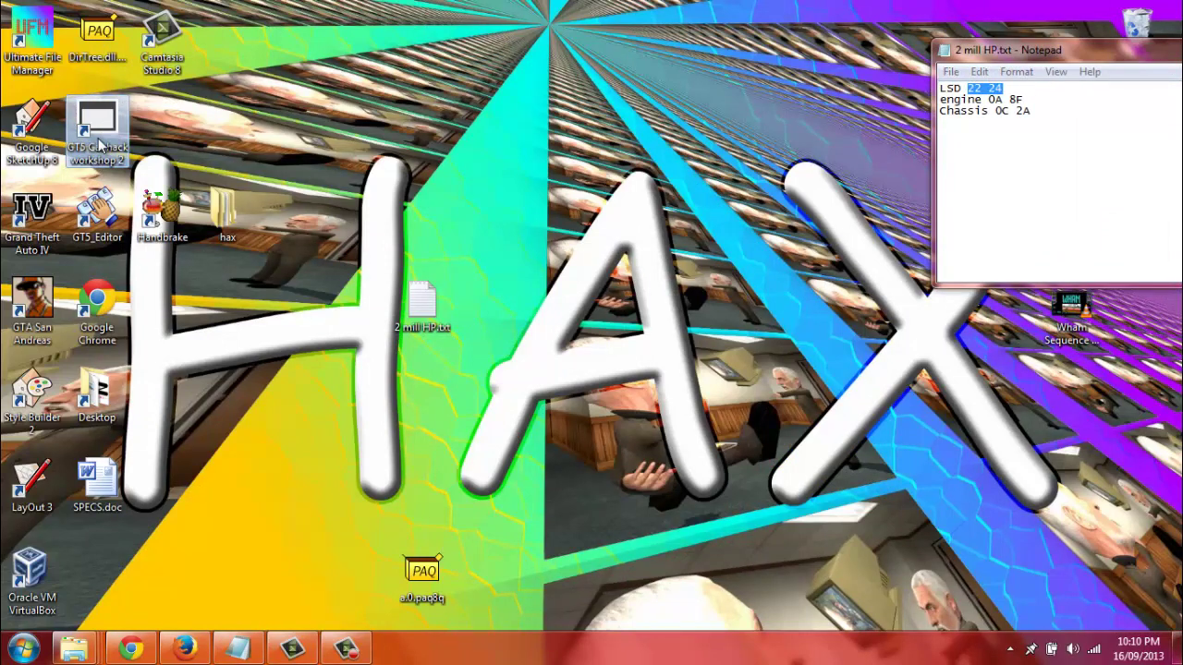
pyautogui.doubleClick(99, 140)
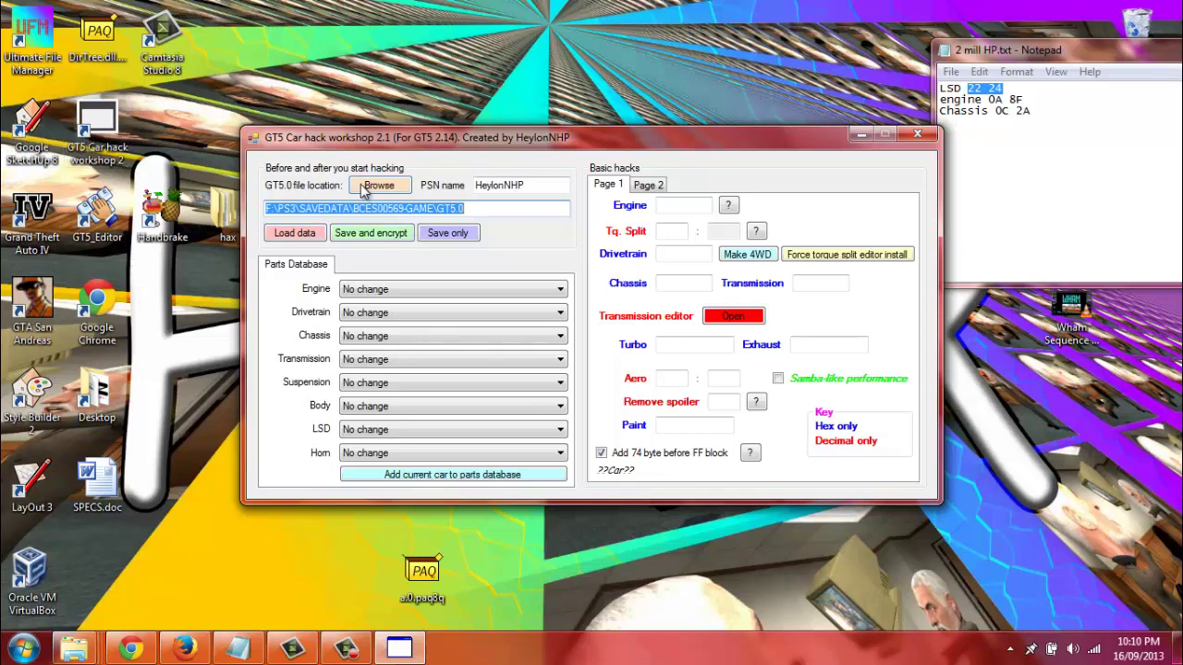
# Clear the GT5.0 file location, try to load data without a path and dismiss the error
pyautogui.click(472, 212)
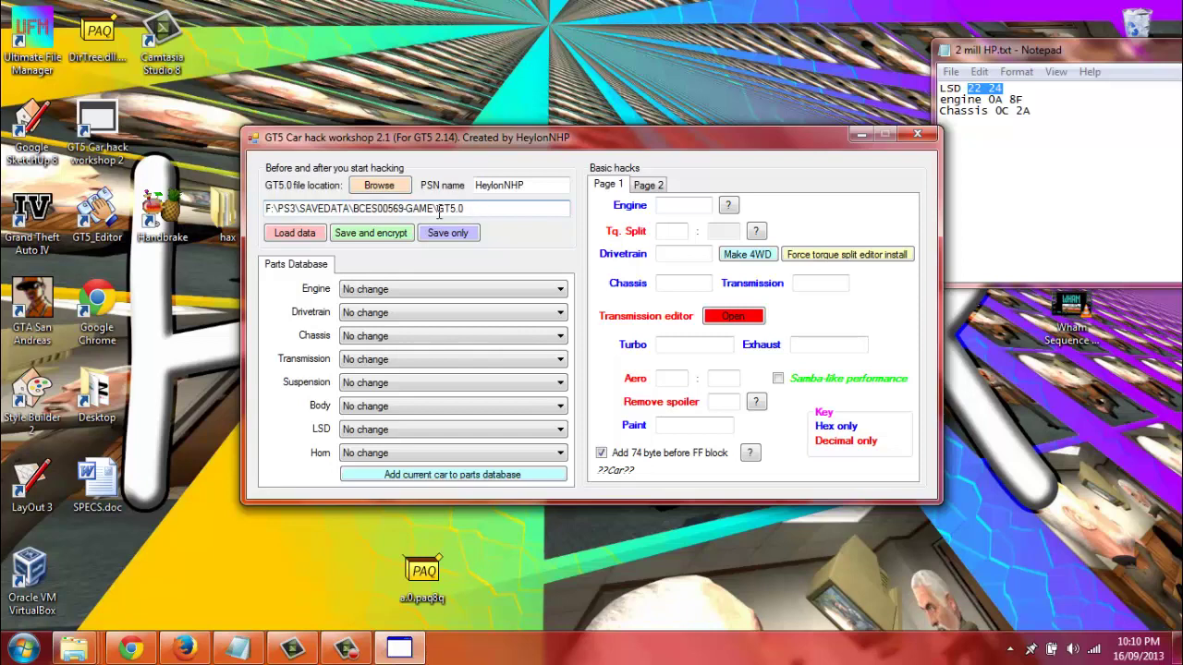
pyautogui.doubleClick(472, 211)
pyautogui.press('BackSpace')
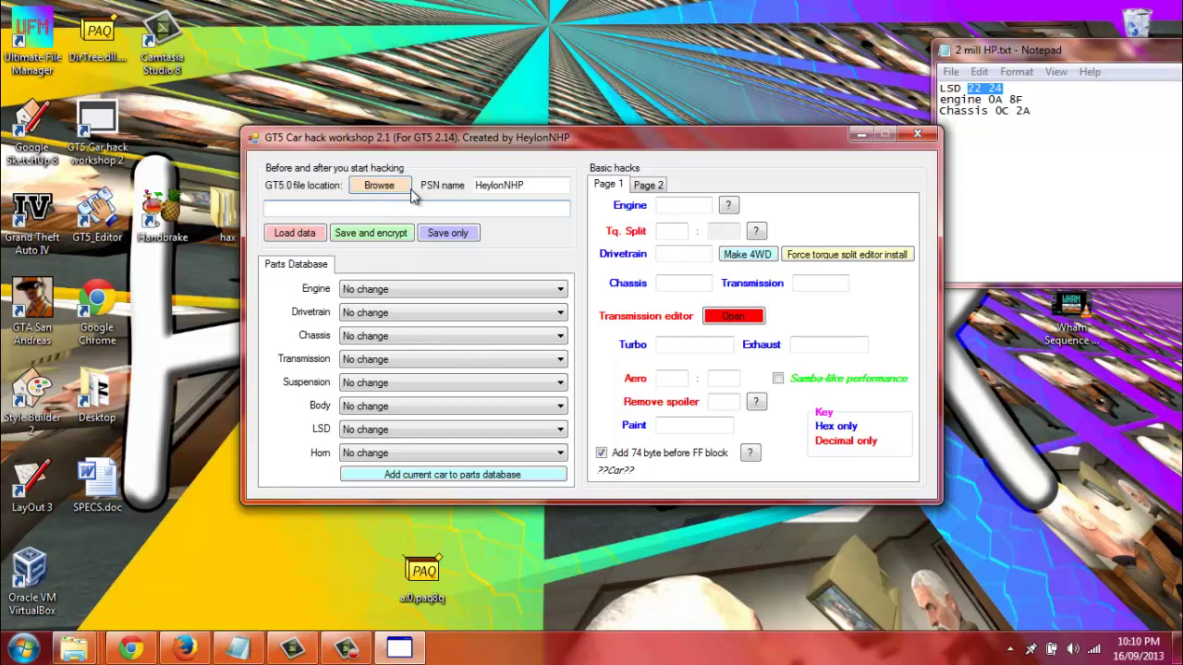
pyautogui.click(321, 237)
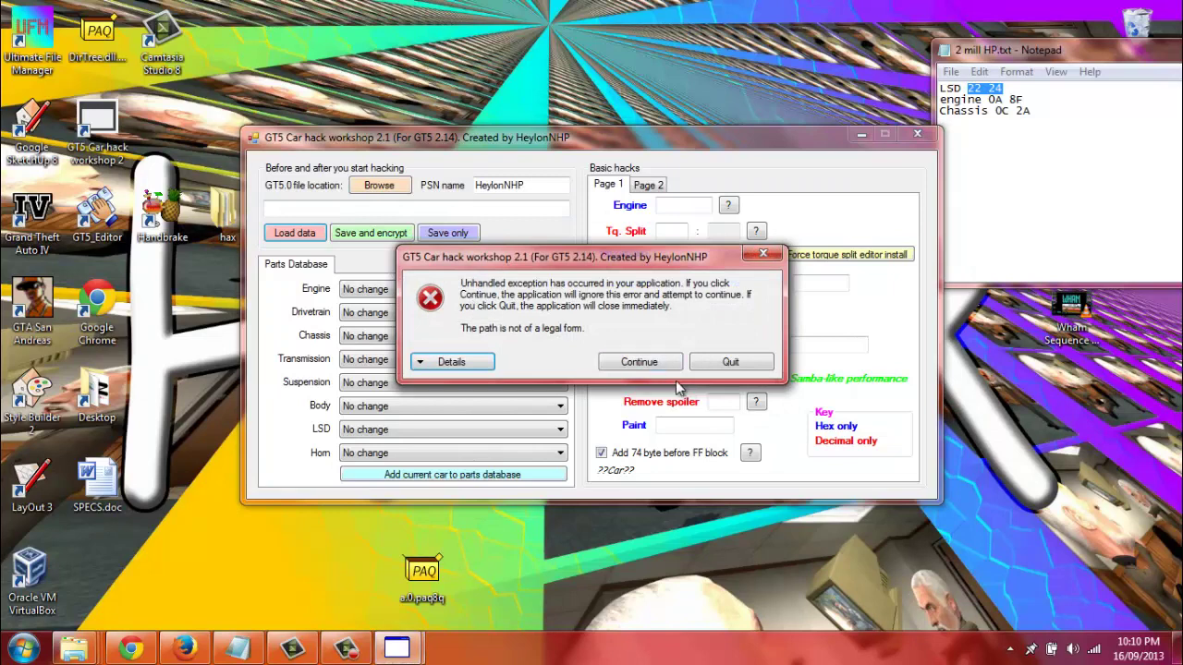
pyautogui.click(710, 360)
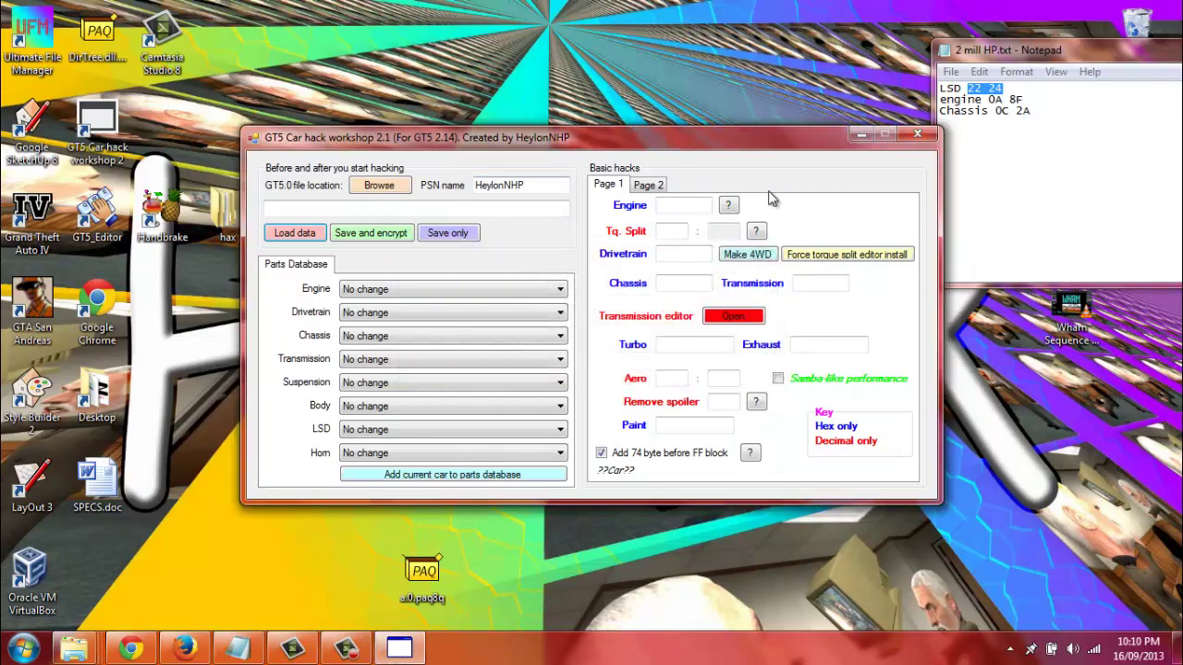
# Try to load data with the invalid path C:\h as the GT5.0 file location and dismiss the error
pyautogui.click(513, 208)
pyautogui.write('lnkjnkjb')
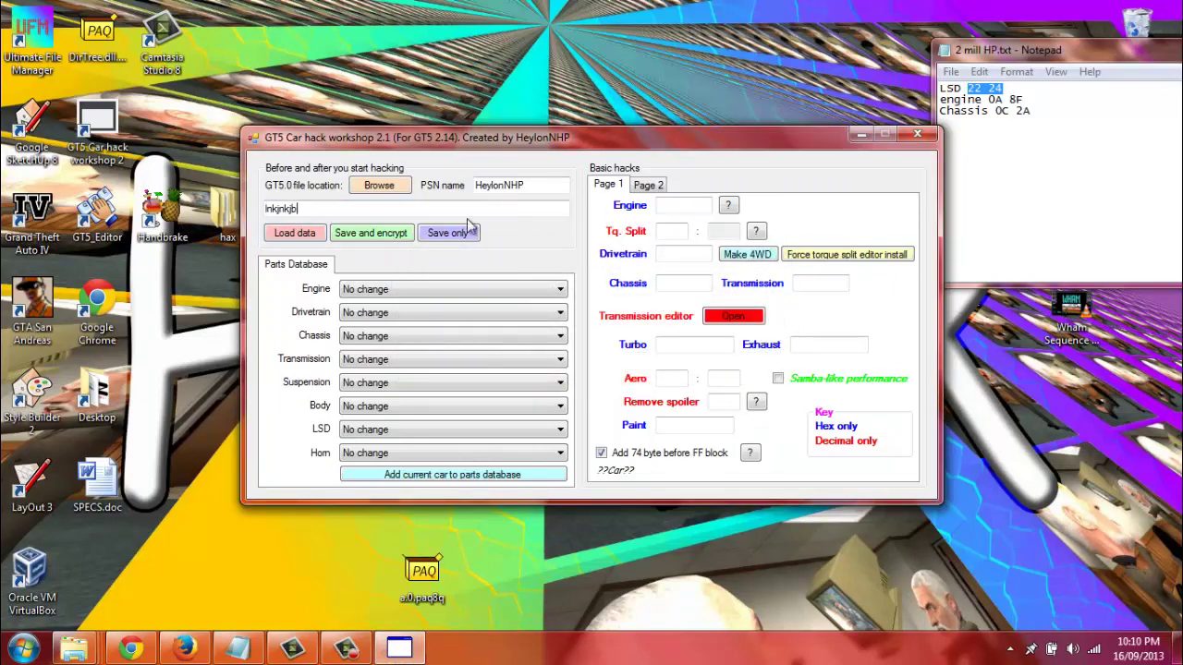
pyautogui.doubleClick(323, 208)
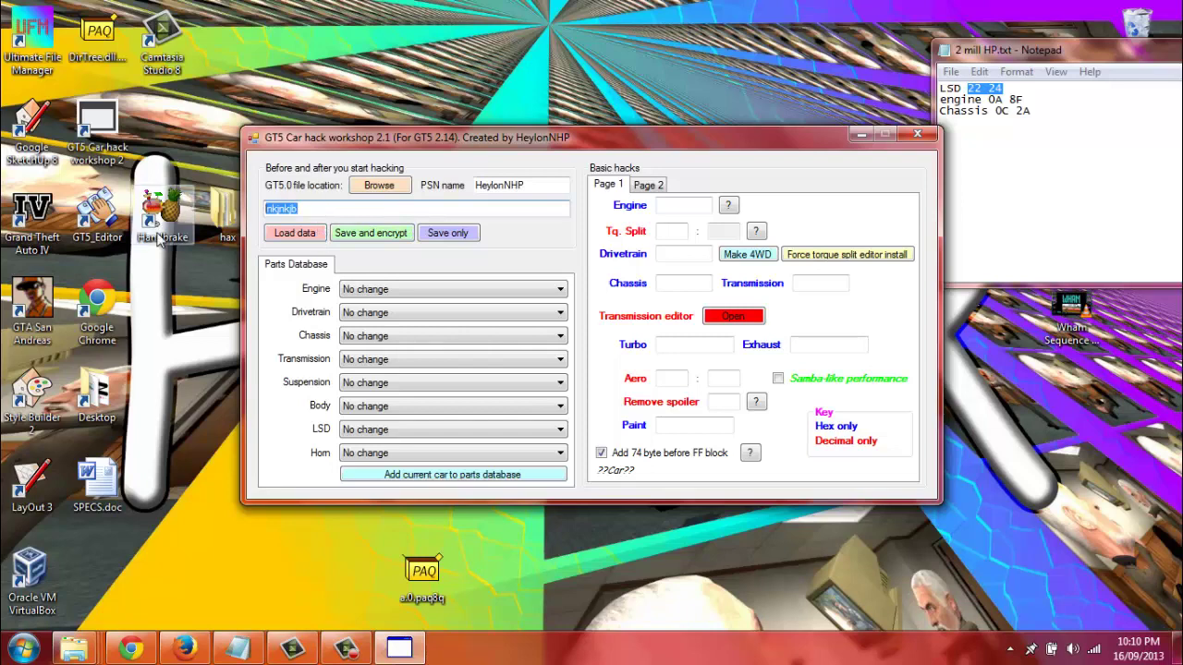
pyautogui.write('C:\\h')
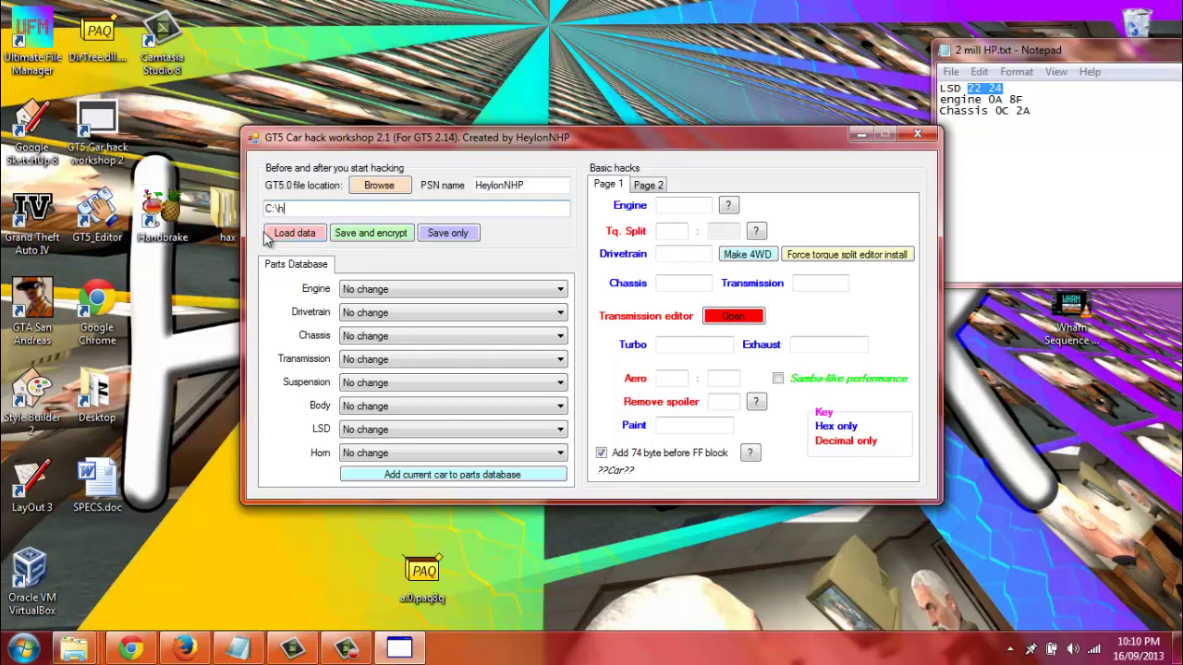
pyautogui.click(288, 233)
pyautogui.click(644, 362)
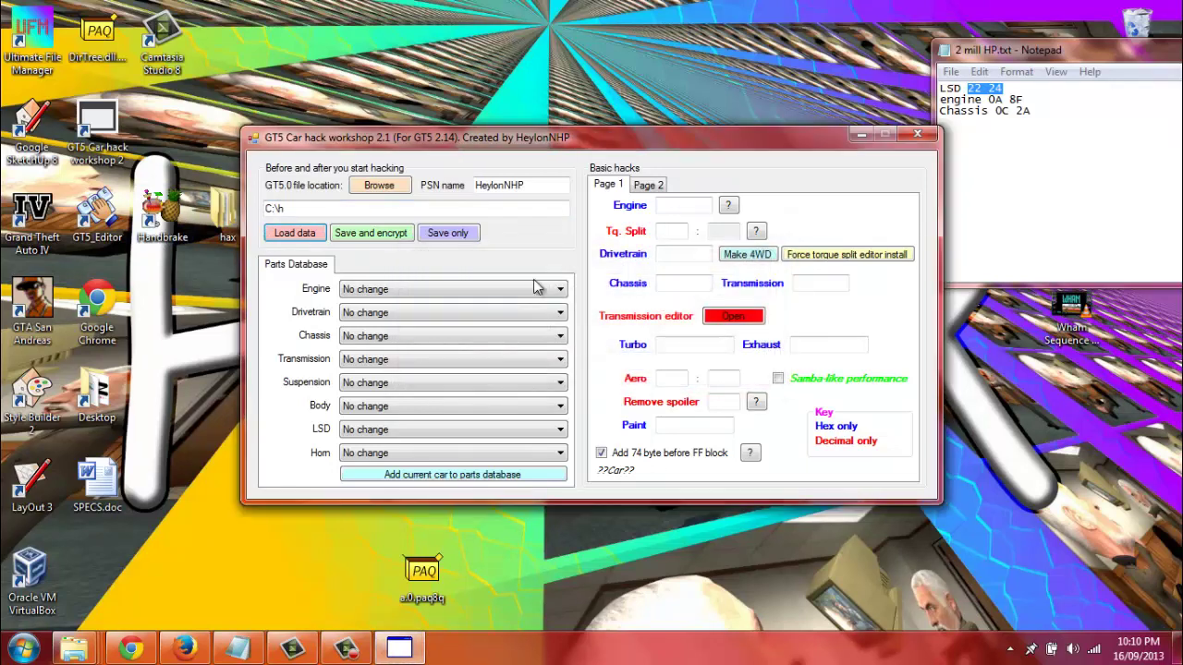
# Browse to PS3\SAVEDATA\BCES00569-GAME on the STORE N GO (F:) drive and choose GT5.0 as the save file
pyautogui.click(378, 209)
pyautogui.moveTo(353, 213); pyautogui.dragTo(157, 167)
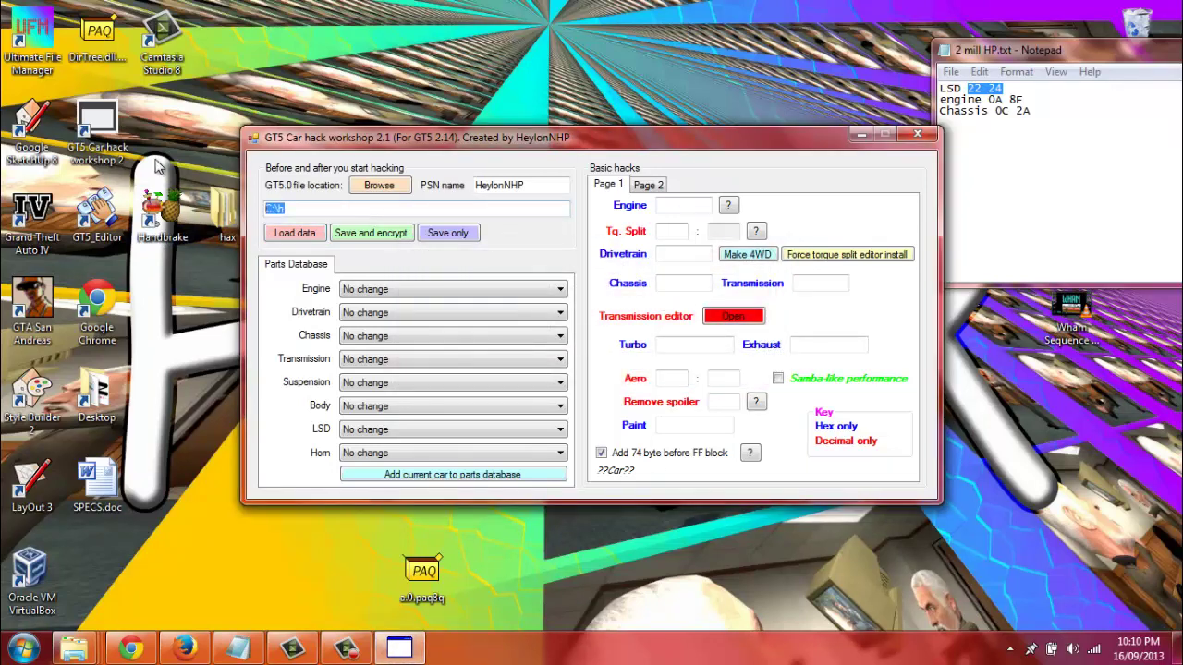
pyautogui.click(379, 184)
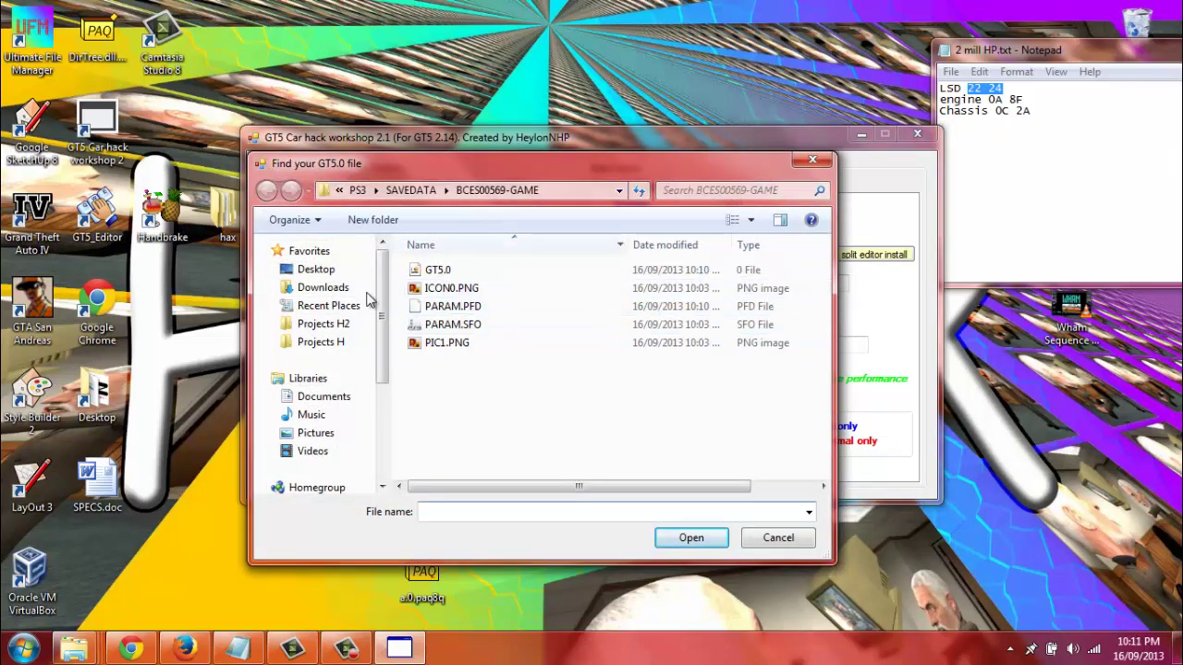
pyautogui.scroll(-3, 332, 425)
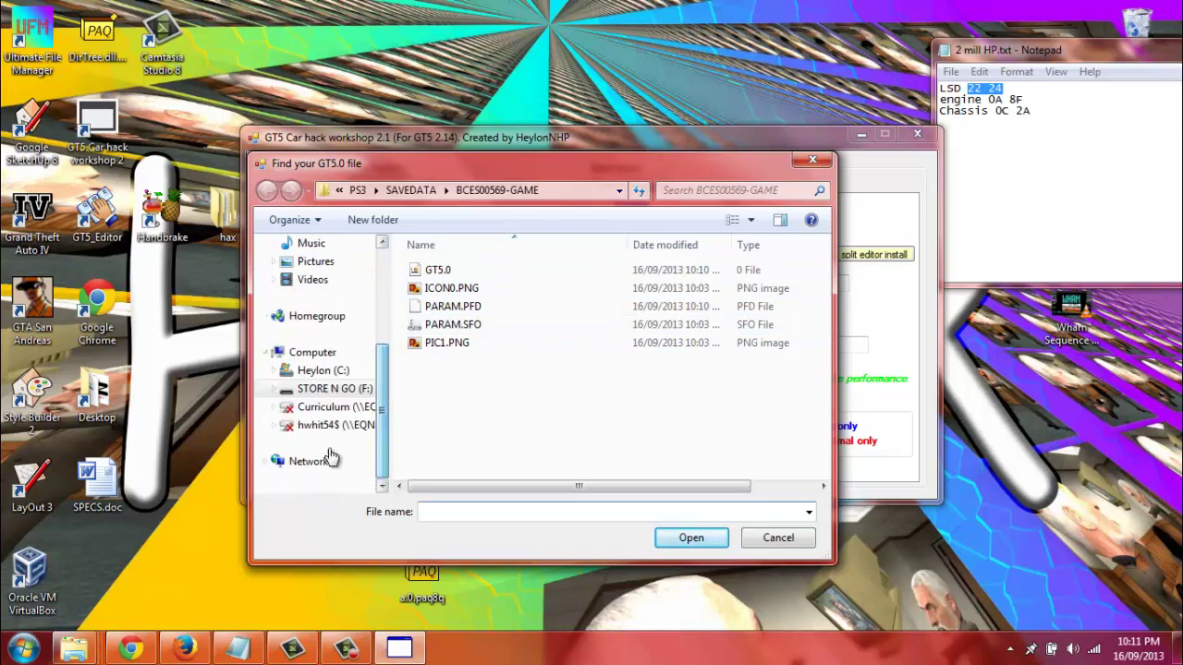
pyautogui.click(319, 388)
pyautogui.doubleClick(434, 272)
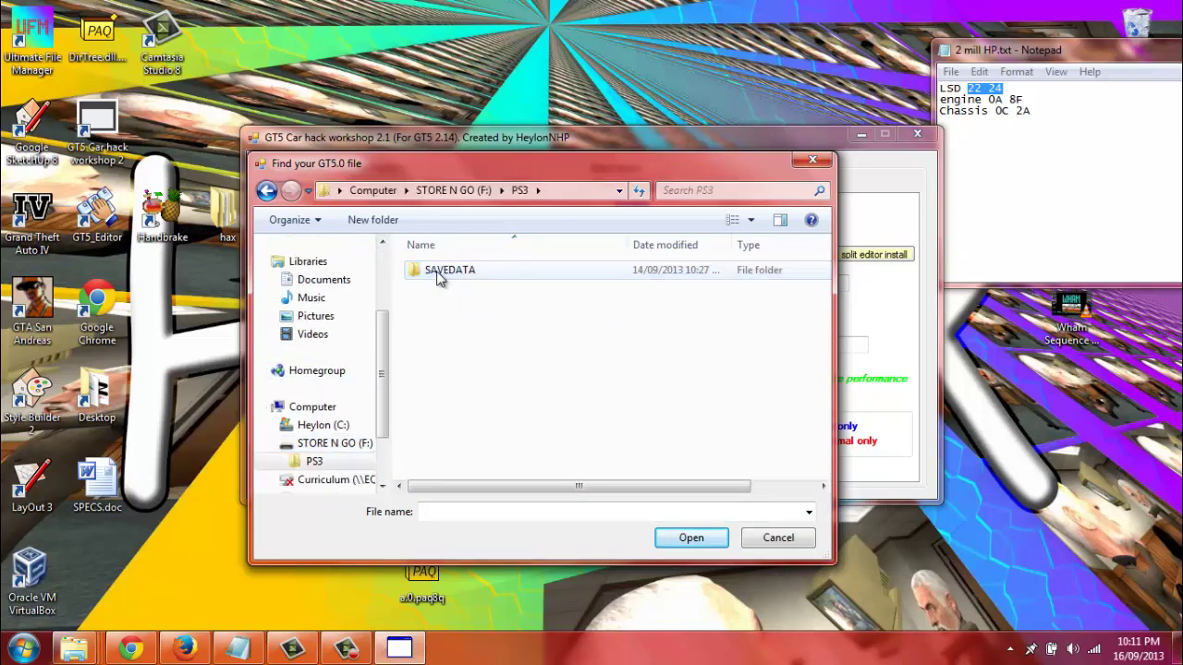
pyautogui.doubleClick(439, 273)
pyautogui.doubleClick(440, 274)
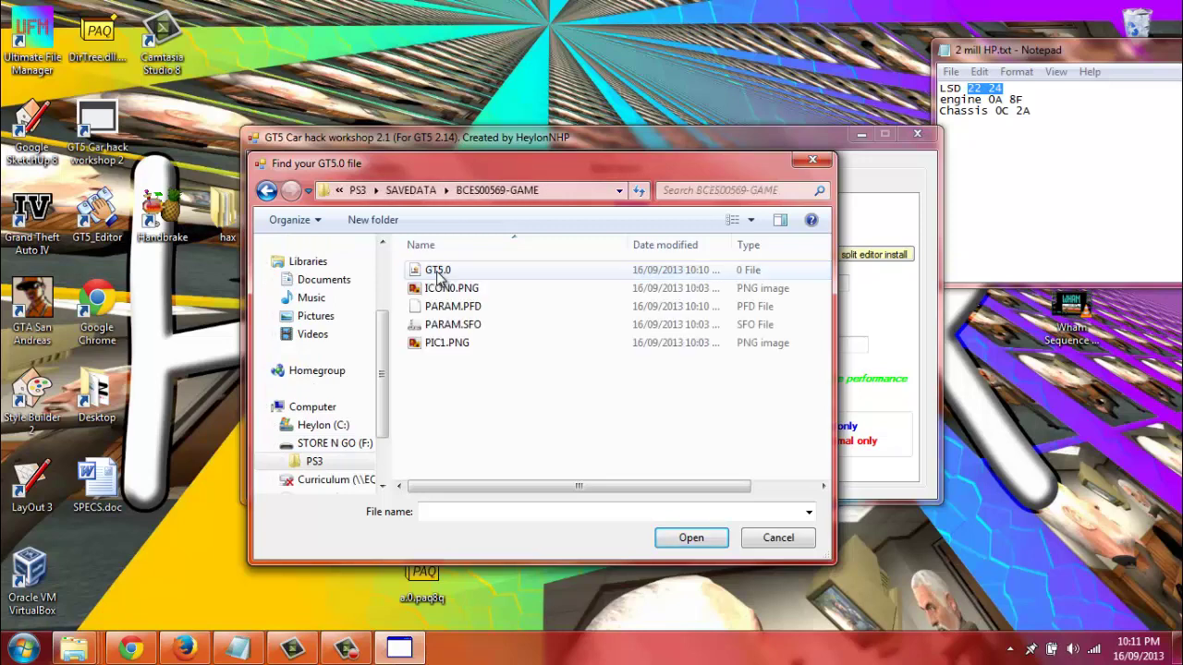
pyautogui.click(440, 271)
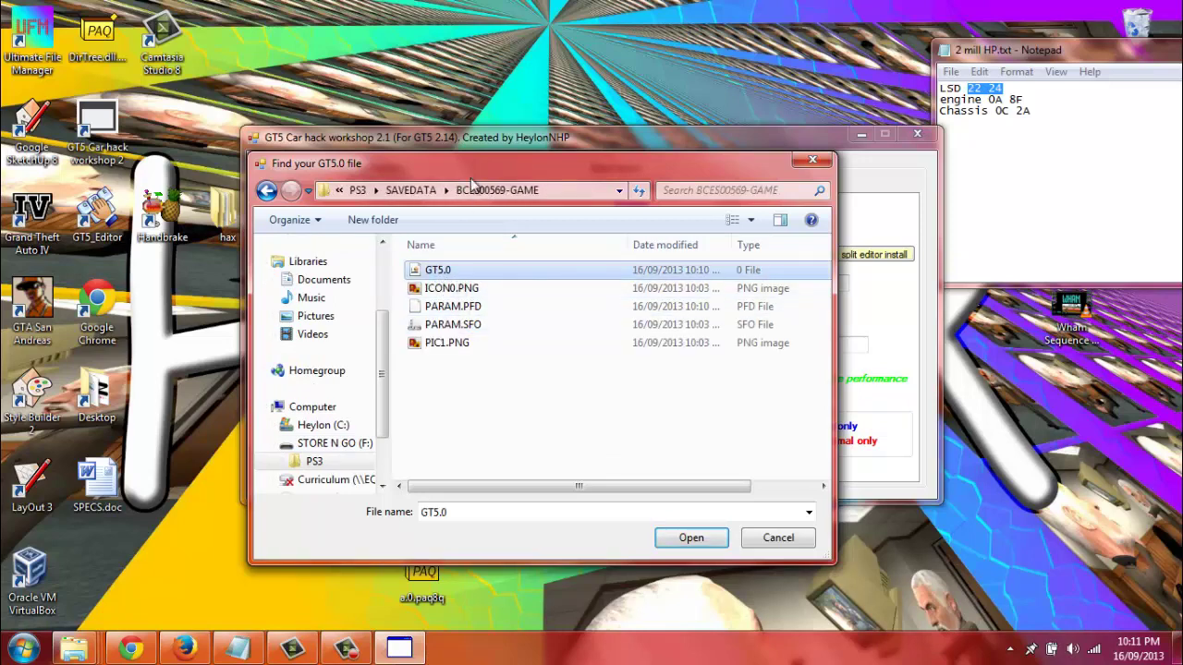
pyautogui.doubleClick(436, 270)
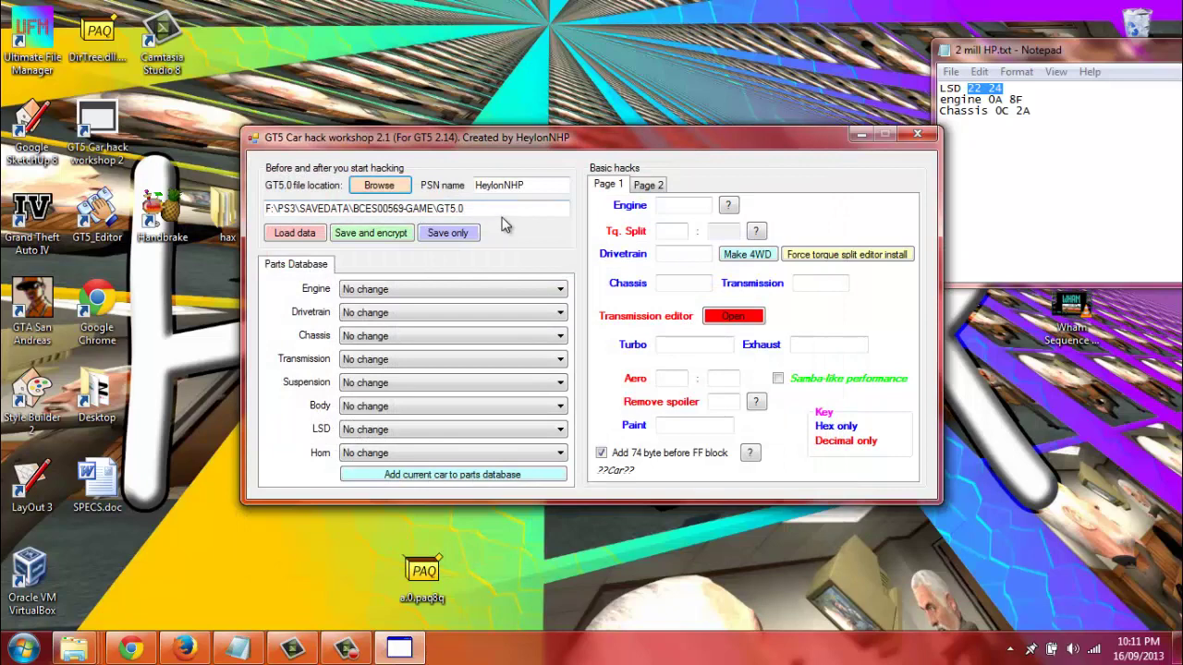
# Check the PSN name entry, load the car data from the GT5.0 file and move the workshop window away from the notes
pyautogui.click(542, 186)
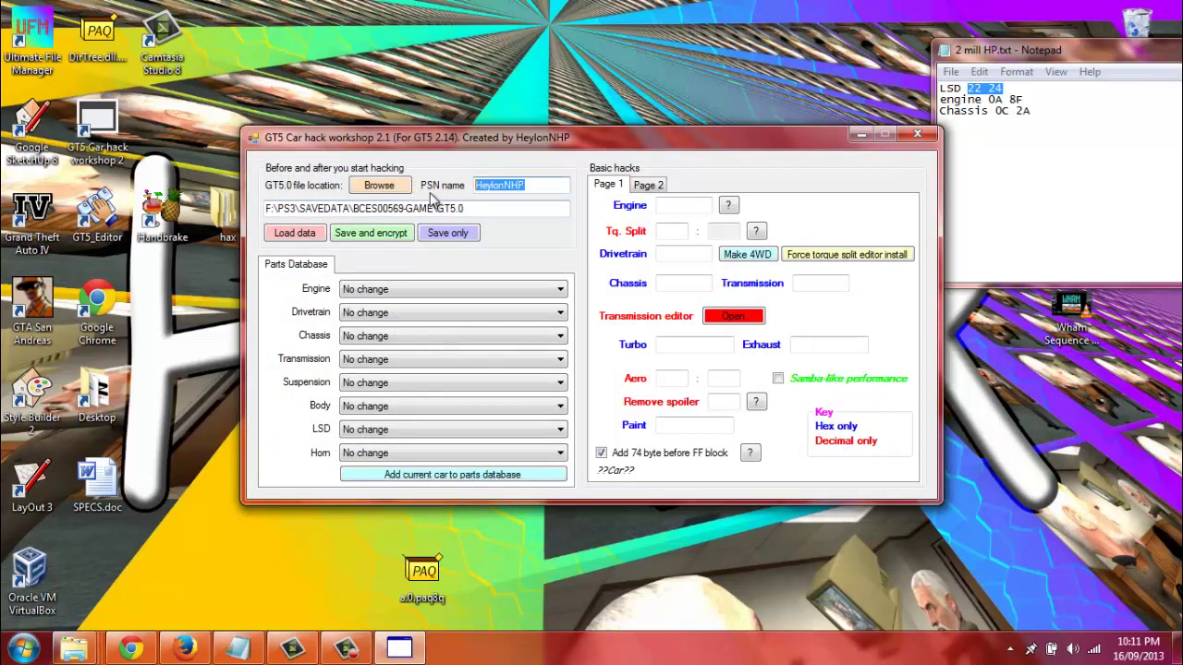
pyautogui.doubleClick(534, 186)
pyautogui.moveTo(525, 186); pyautogui.dragTo(504, 188)
pyautogui.click(528, 190)
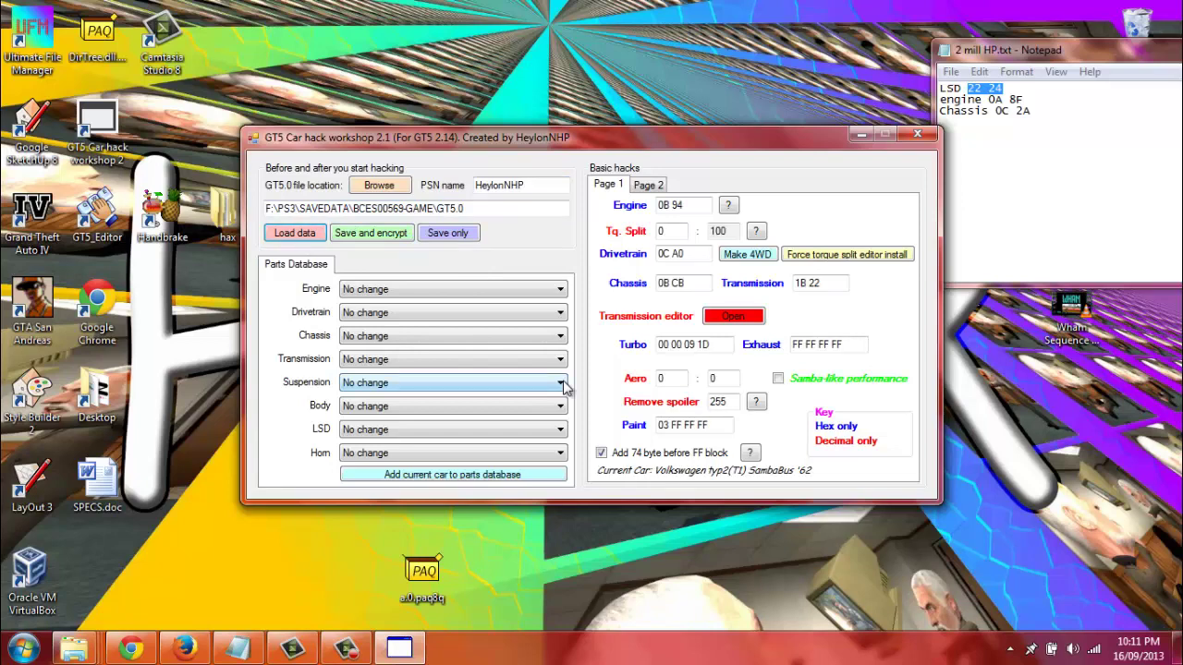
pyautogui.moveTo(679, 139); pyautogui.dragTo(576, 134)
# Convert the current car's drivetrain to 4WD
pyautogui.moveTo(588, 199); pyautogui.dragTo(494, 200)
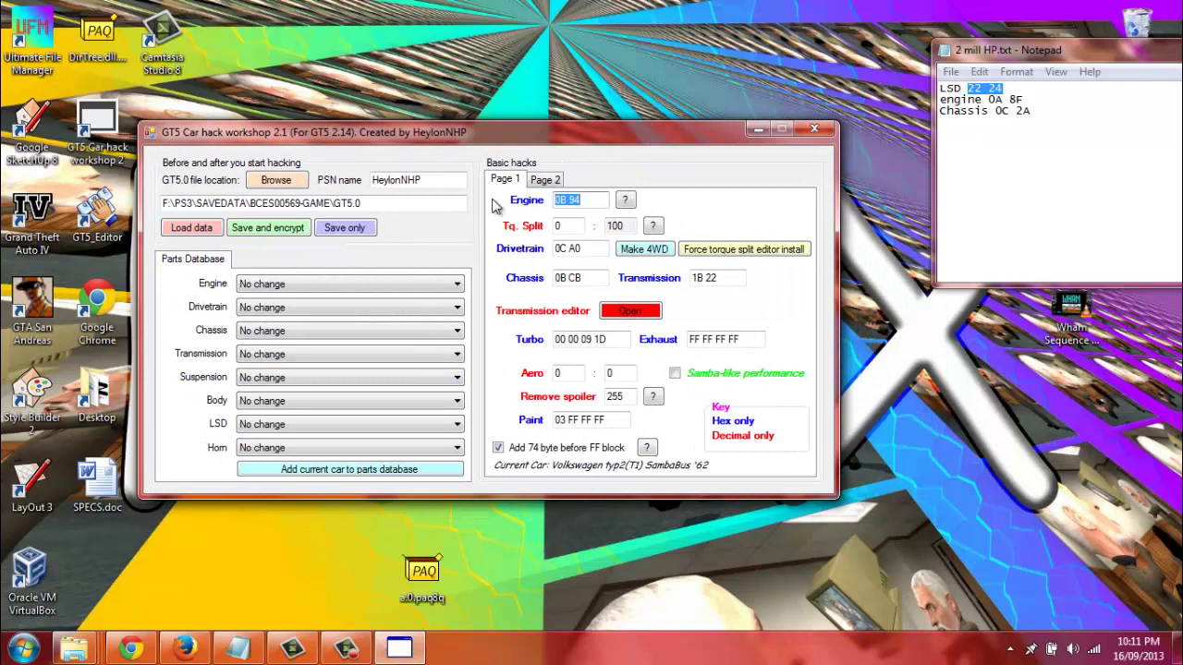
pyautogui.click(635, 255)
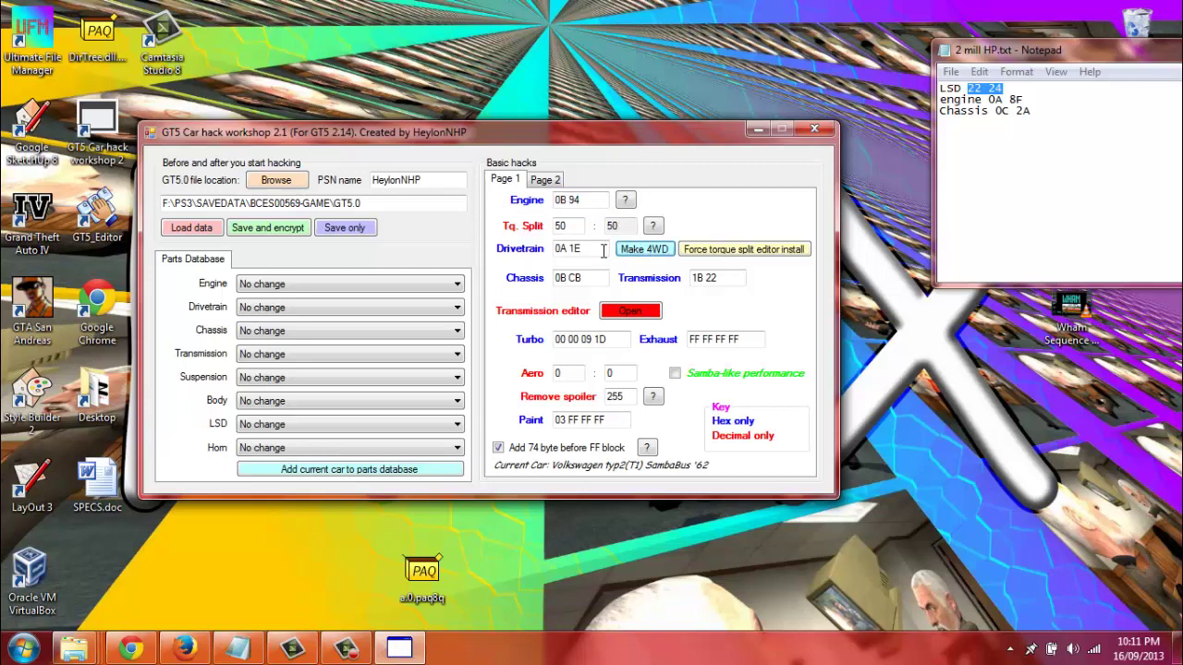
pyautogui.hotkey('shift', 'Tab')
pyautogui.hotkey('shift', 'Tab')
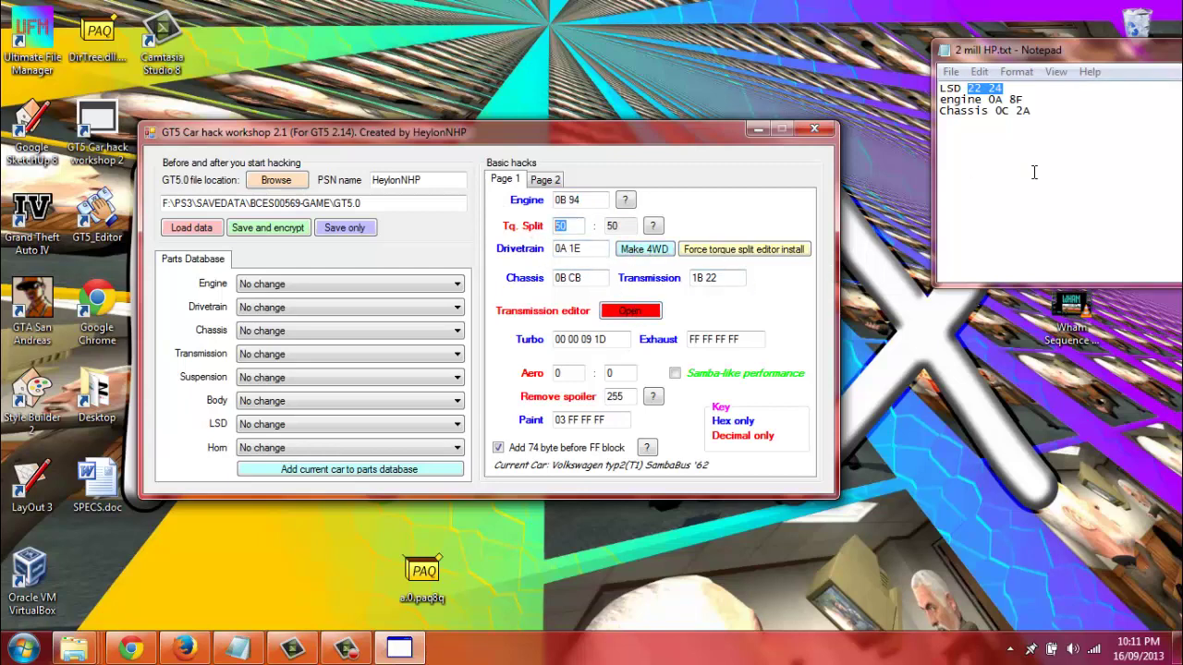
# Copy the chassis code 0C 2A from the notes and set it as the car's chassis
pyautogui.moveTo(1049, 114); pyautogui.dragTo(1000, 113)
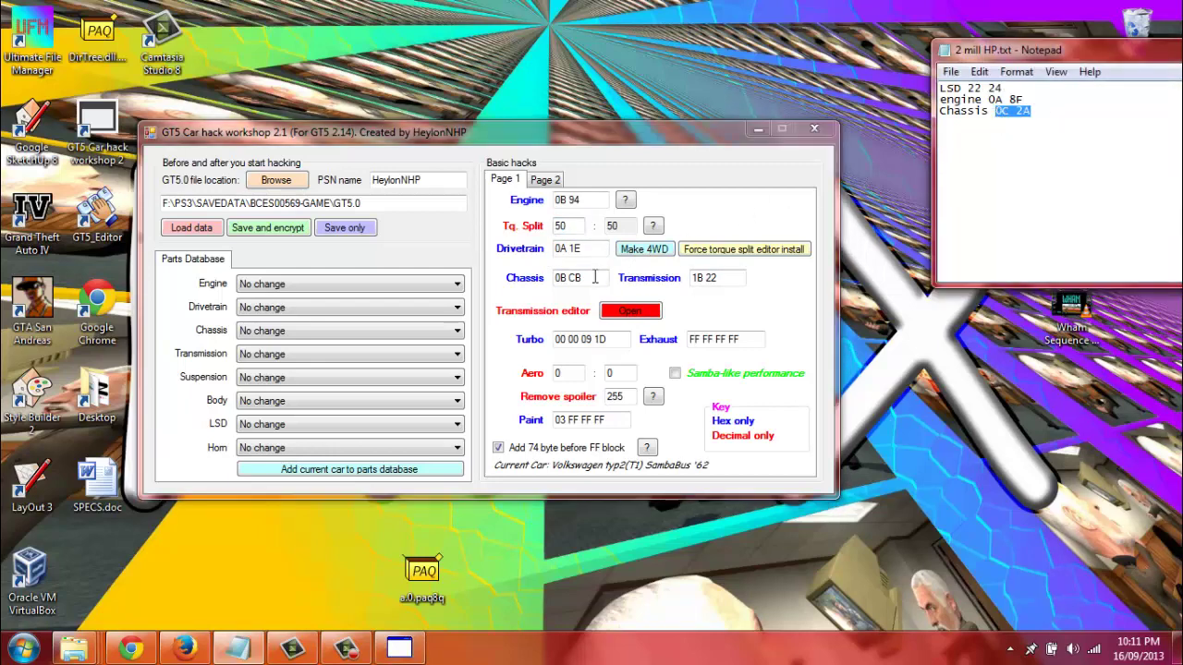
pyautogui.moveTo(595, 277); pyautogui.dragTo(339, 295)
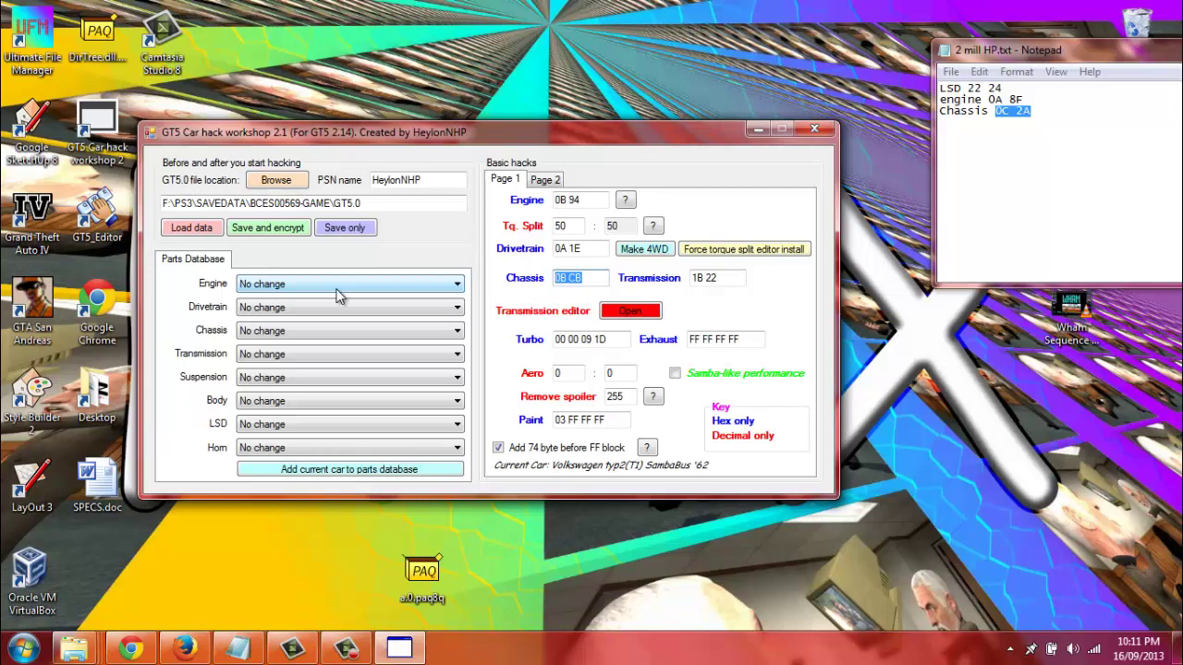
pyautogui.write('0C 2A')
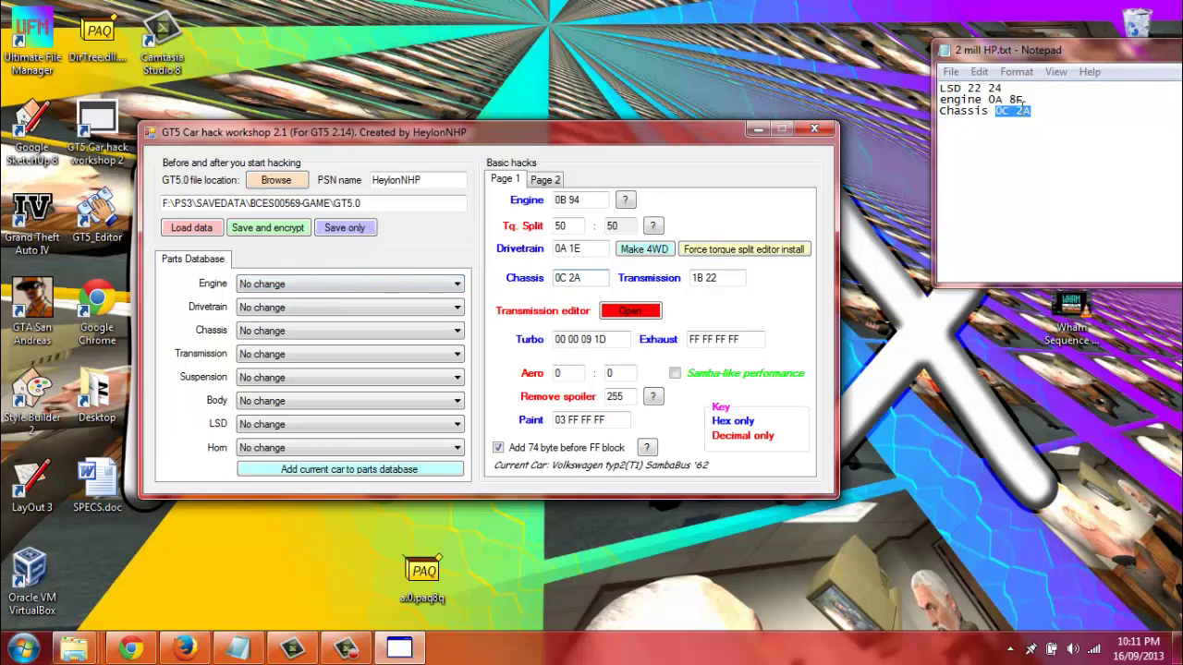
# Copy the LSD code 22 24 from the notes and set it as the car's LSD
pyautogui.moveTo(1008, 89); pyautogui.dragTo(970, 89)
pyautogui.hotkey('ctrl', 'c')
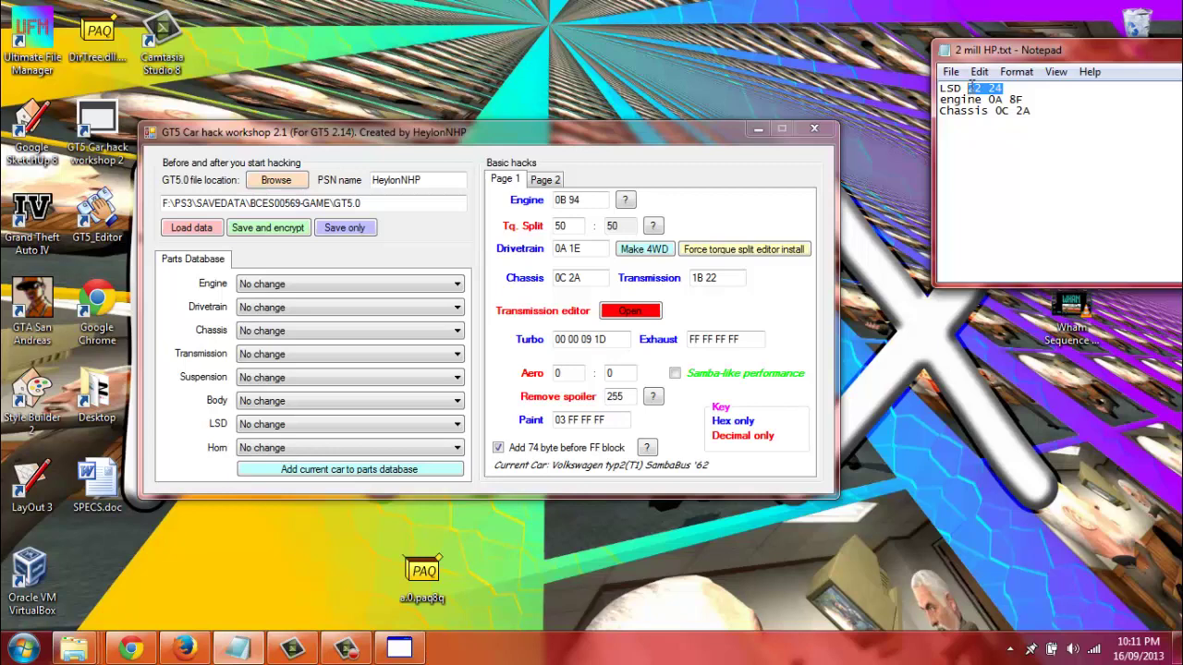
pyautogui.click(545, 180)
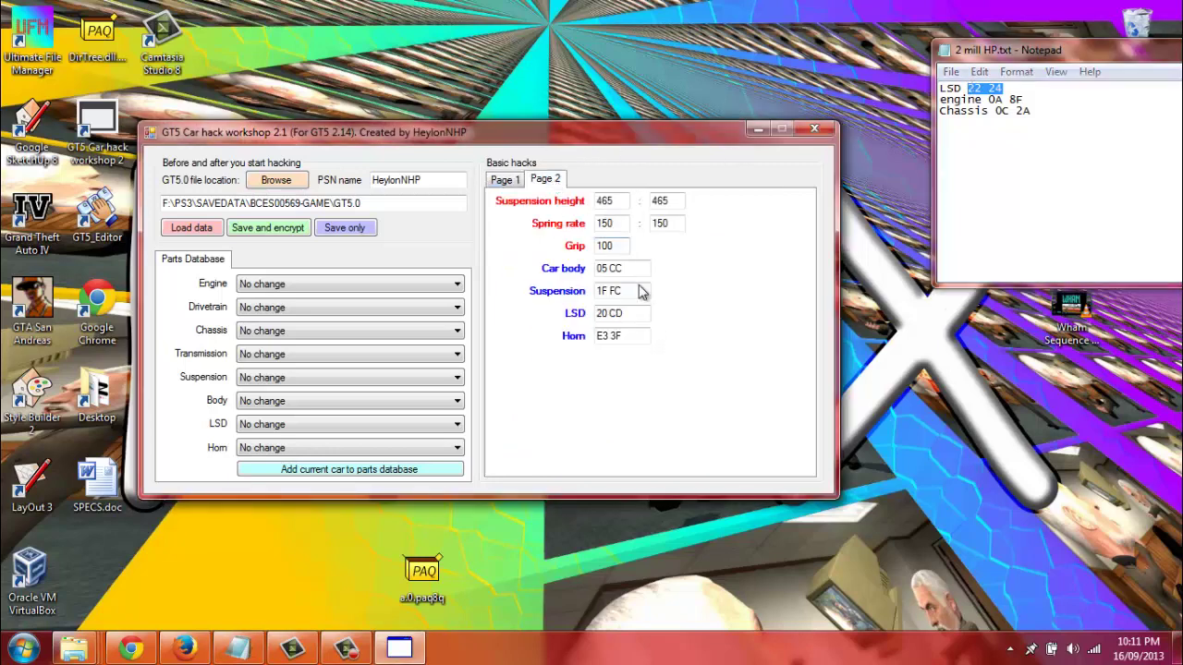
pyautogui.moveTo(645, 315); pyautogui.dragTo(595, 314)
pyautogui.hotkey('ctrl', 'v')
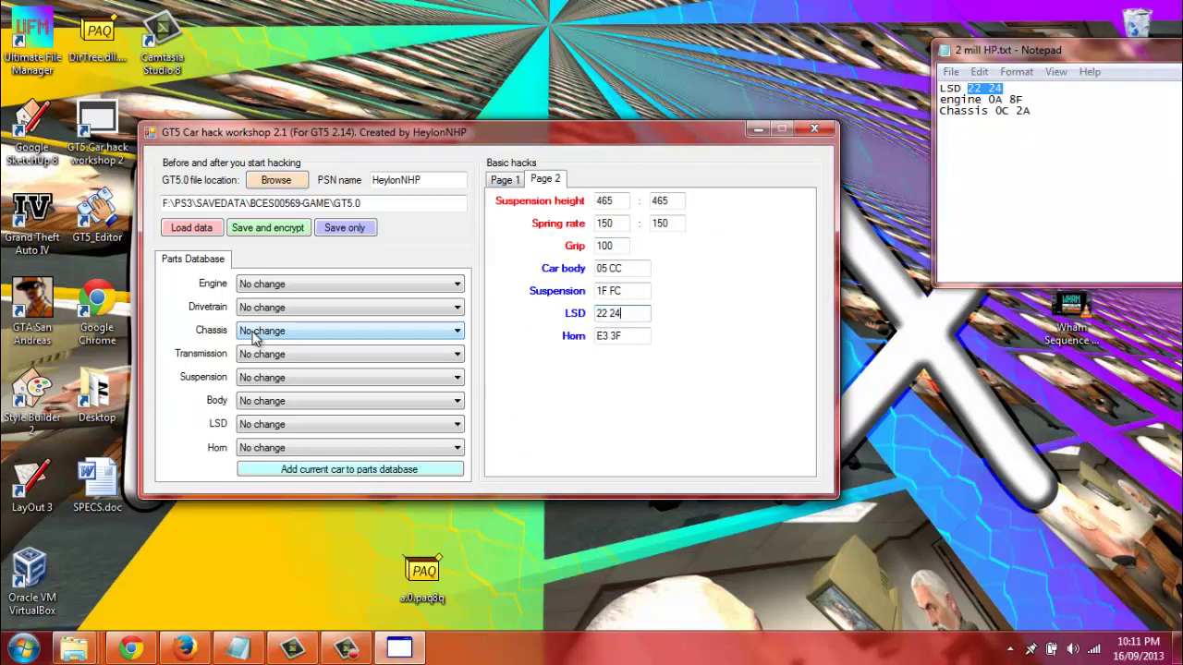
# Set the final gear and 4th gear ratios to 0.1 in the transmission editor
pyautogui.click(504, 180)
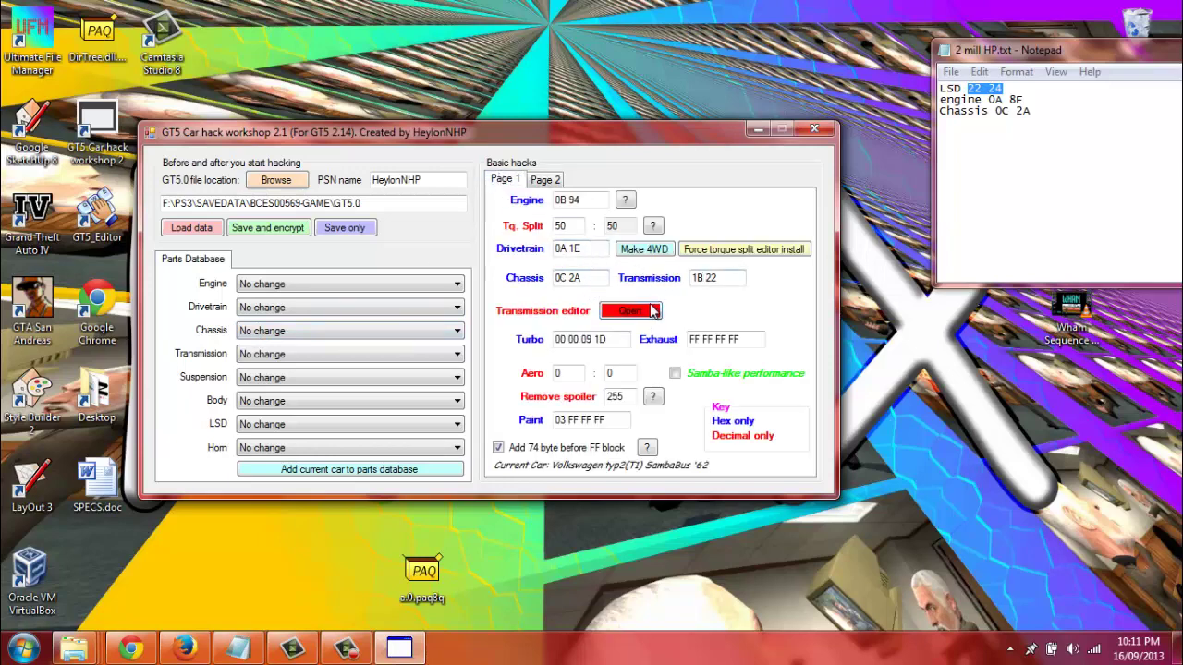
pyautogui.click(651, 310)
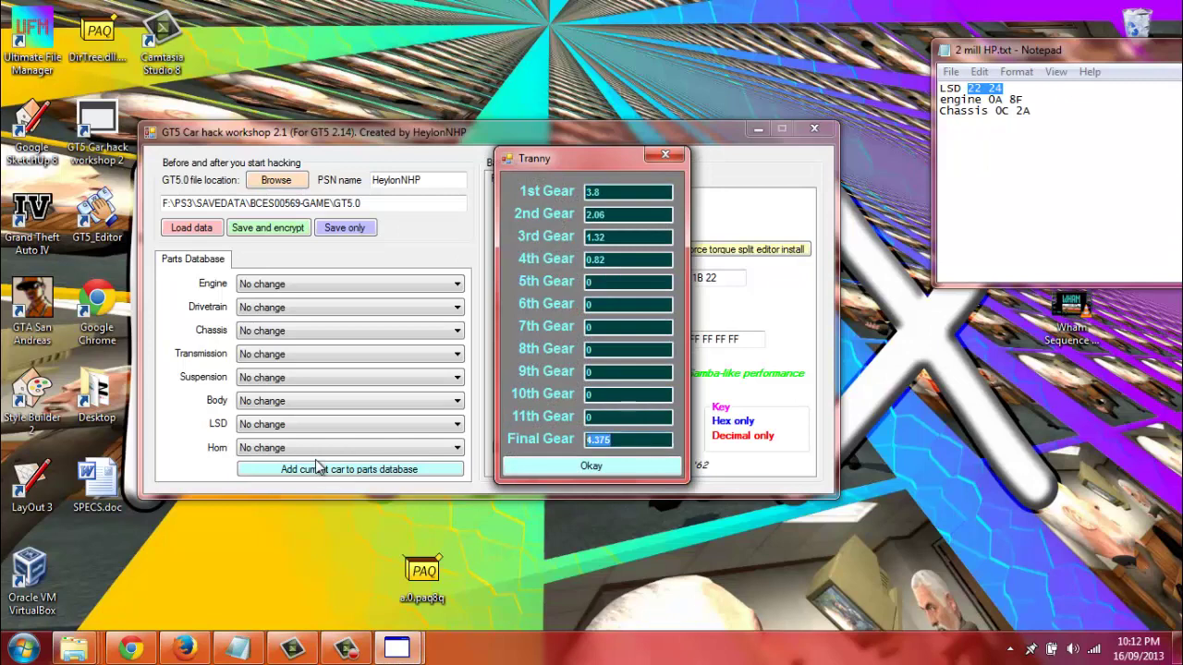
pyautogui.write('0.1')
pyautogui.doubleClick(628, 259)
pyautogui.write('0.')
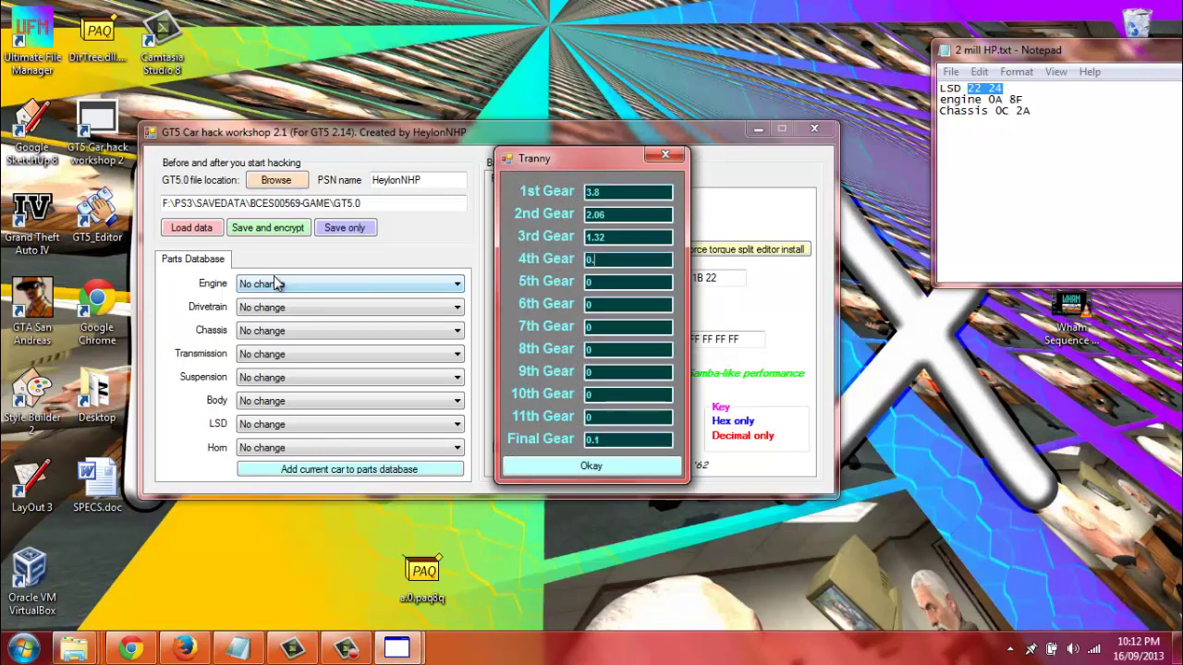
# Set the 3rd gear ratio to 0.11 and 2nd gear to 0.12, enter a 1st gear ratio, and accept the transmission changes
pyautogui.hotkey('shift', 'Tab')
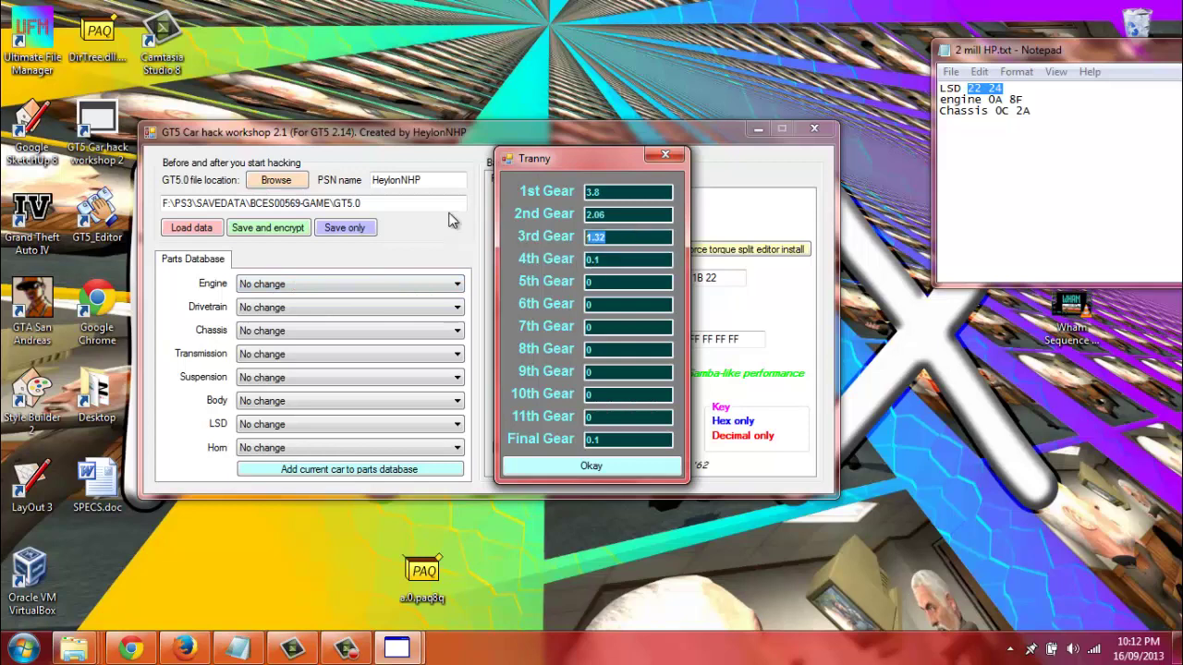
pyautogui.write('0.11')
pyautogui.hotkey('shift', 'Tab')
pyautogui.write('0')
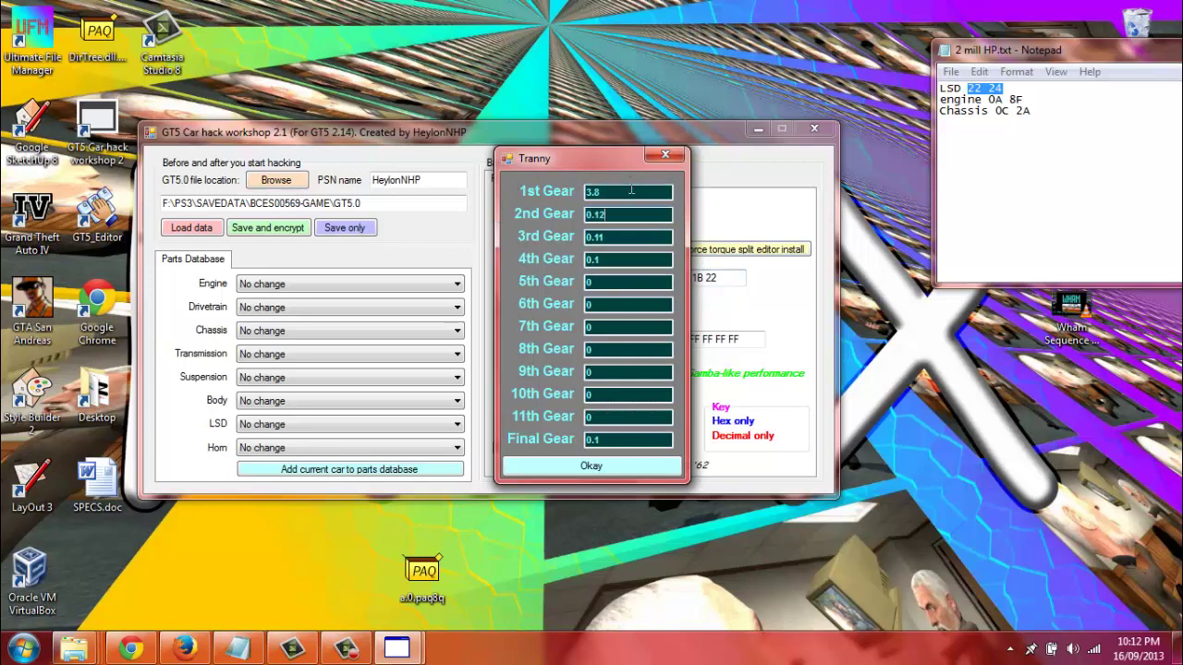
pyautogui.hotkey('shift', 'Tab')
pyautogui.click(588, 465)
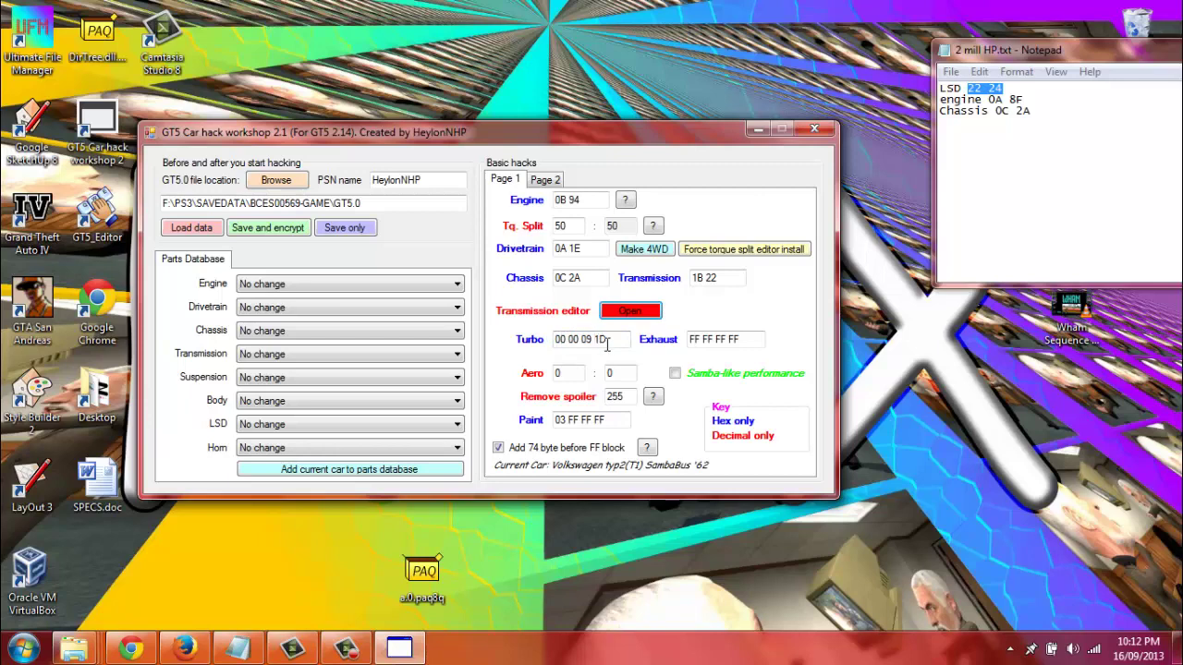
# Set the car's turbo code to 00 00 FF FF and its aero values to 69 and 110
pyautogui.moveTo(607, 342); pyautogui.dragTo(583, 345)
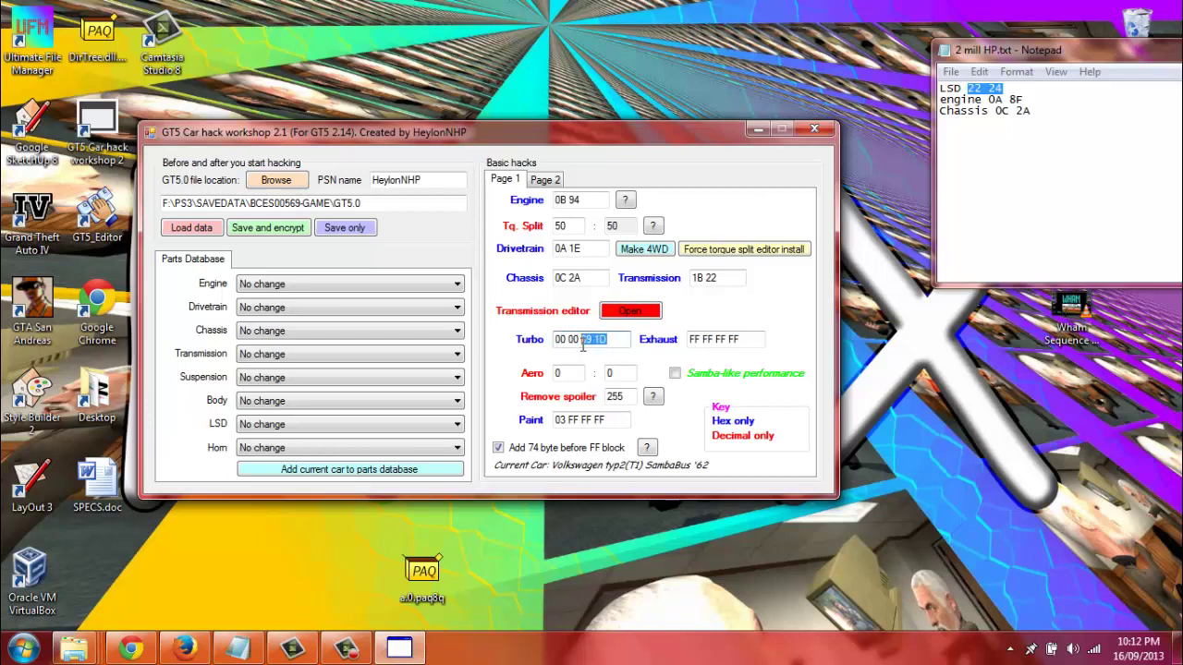
pyautogui.write('f')
pyautogui.doubleClick(578, 373)
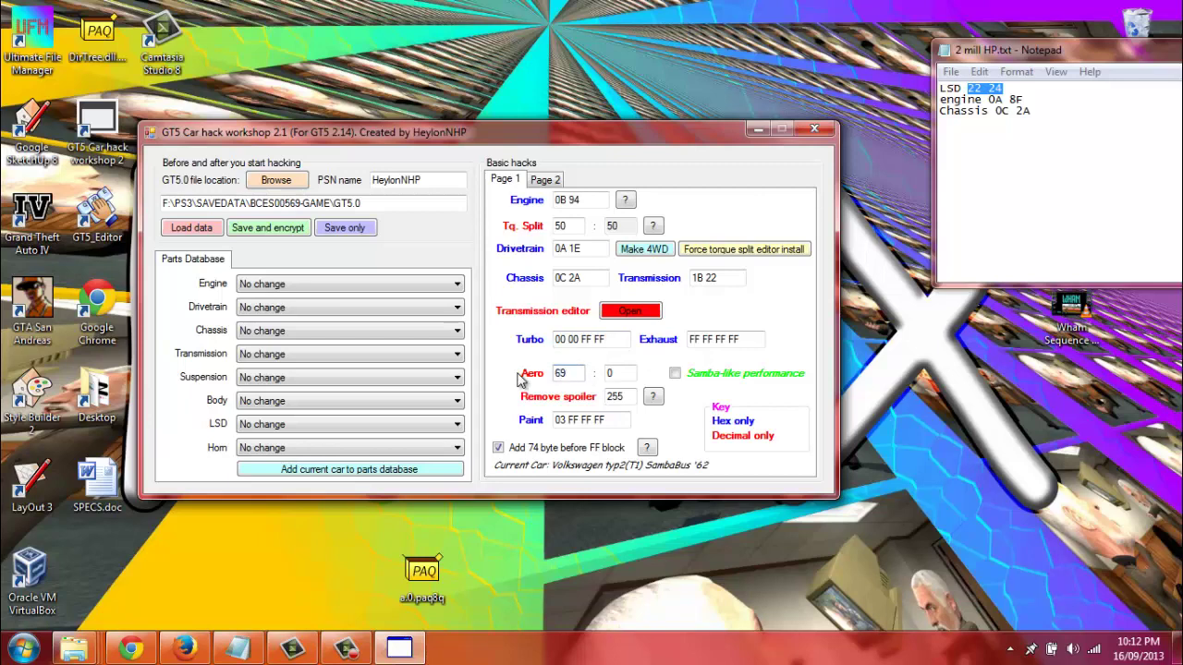
pyautogui.press('Tab')
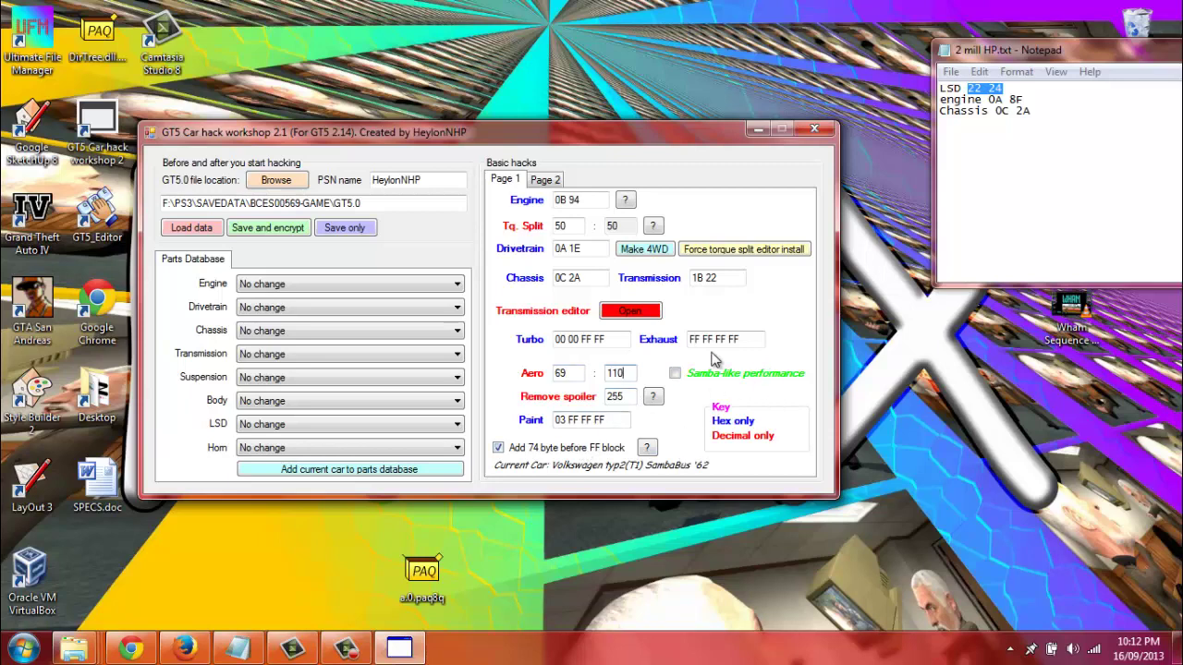
# Set both suspension height values of the car to 2000
pyautogui.click(544, 182)
pyautogui.moveTo(623, 198); pyautogui.dragTo(474, 201)
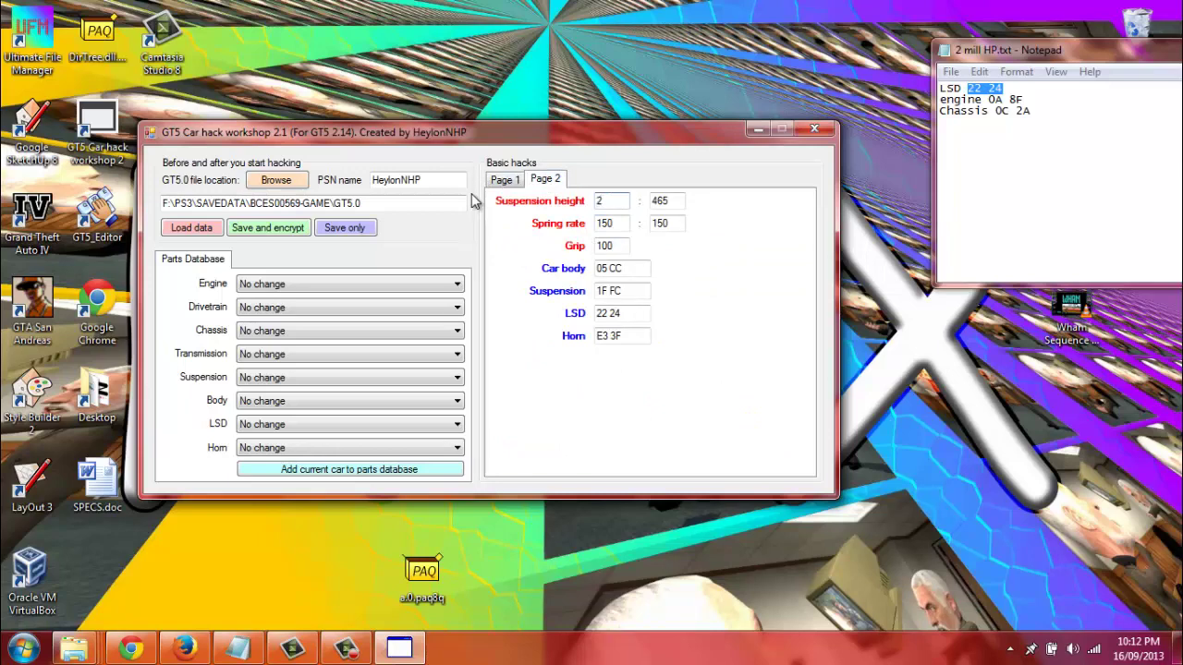
pyautogui.press('Tab')
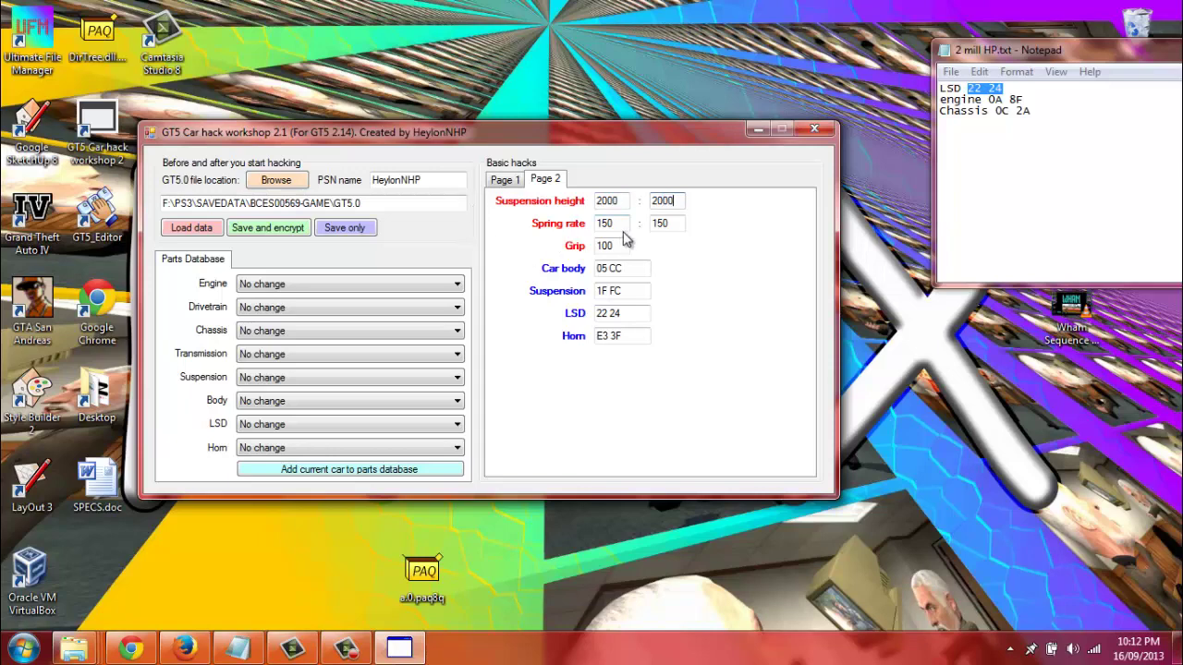
# Set both spring rate values and the grip of the car to 255
pyautogui.press('Tab')
pyautogui.write('2')
pyautogui.press('Tab')
pyautogui.write('25')
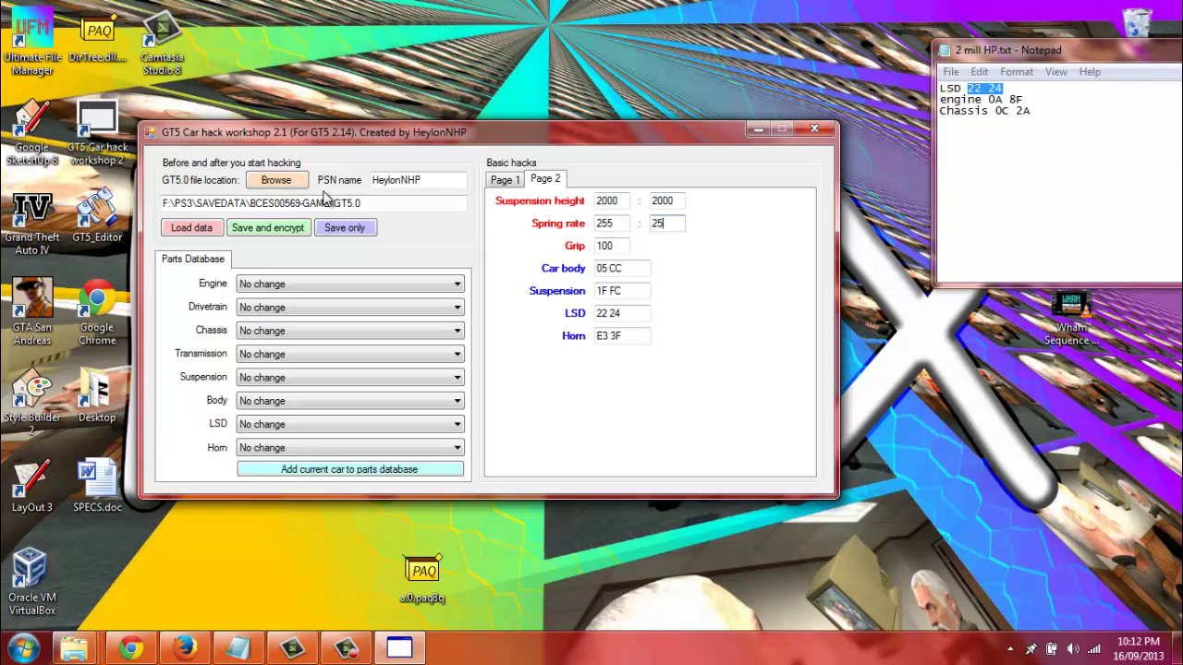
pyautogui.write('5')
pyautogui.press('Tab')
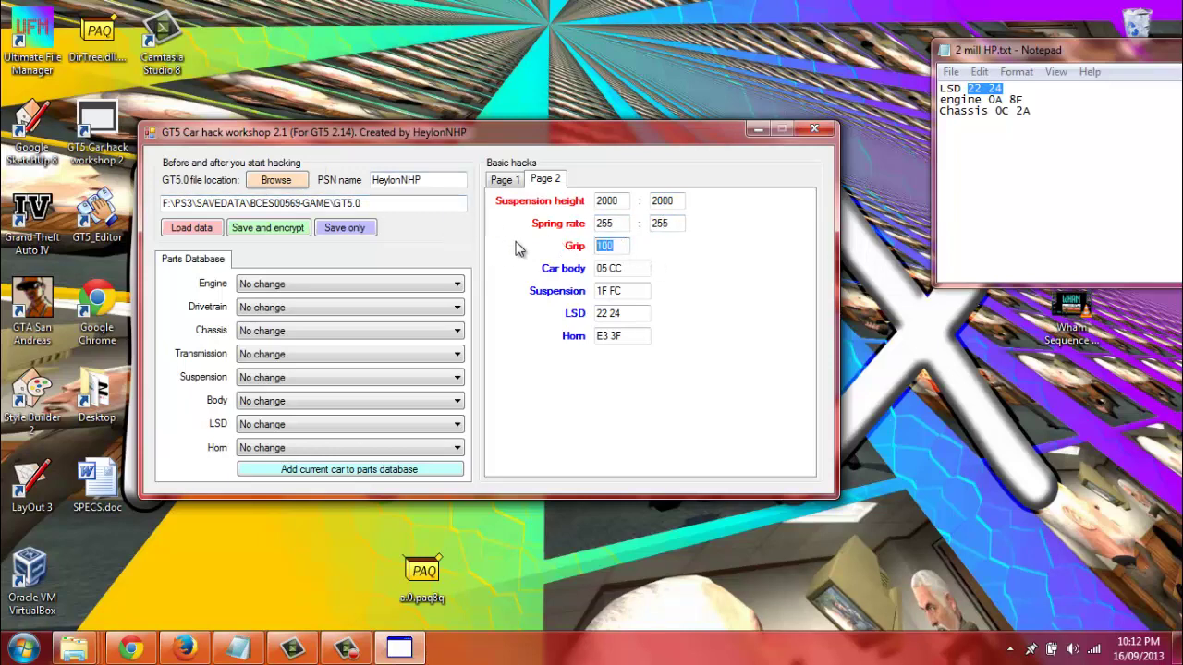
pyautogui.write('255')
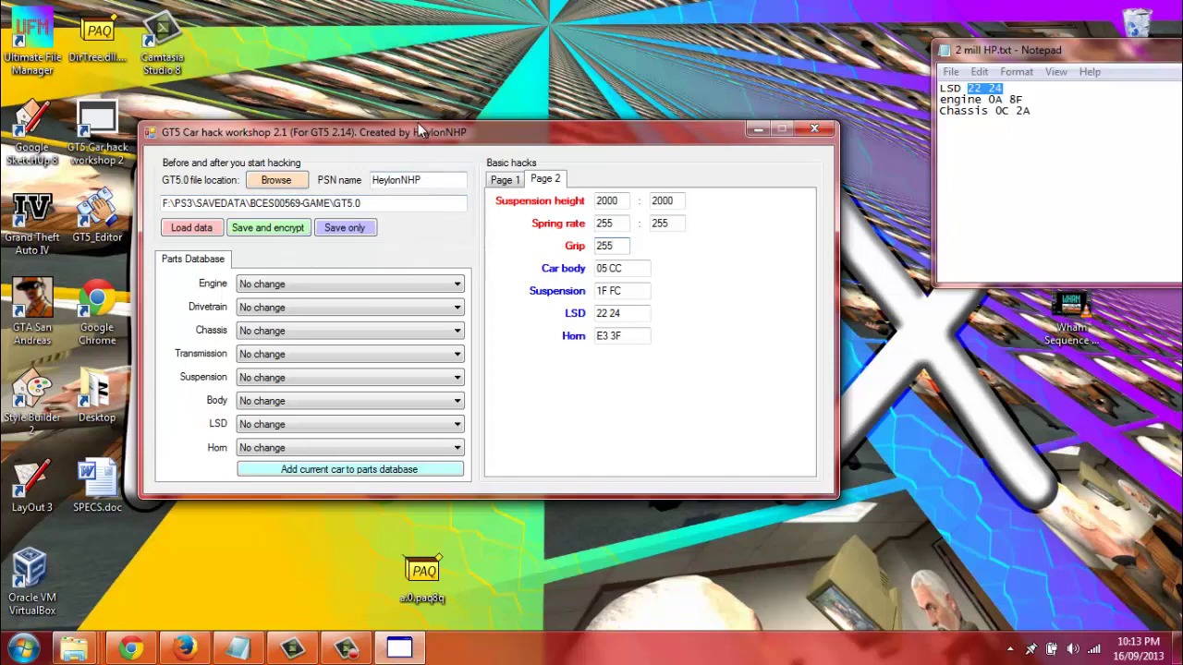
# Save and encrypt the modified car data, dismiss the message and close the workshop program
pyautogui.moveTo(423, 131); pyautogui.dragTo(447, 78)
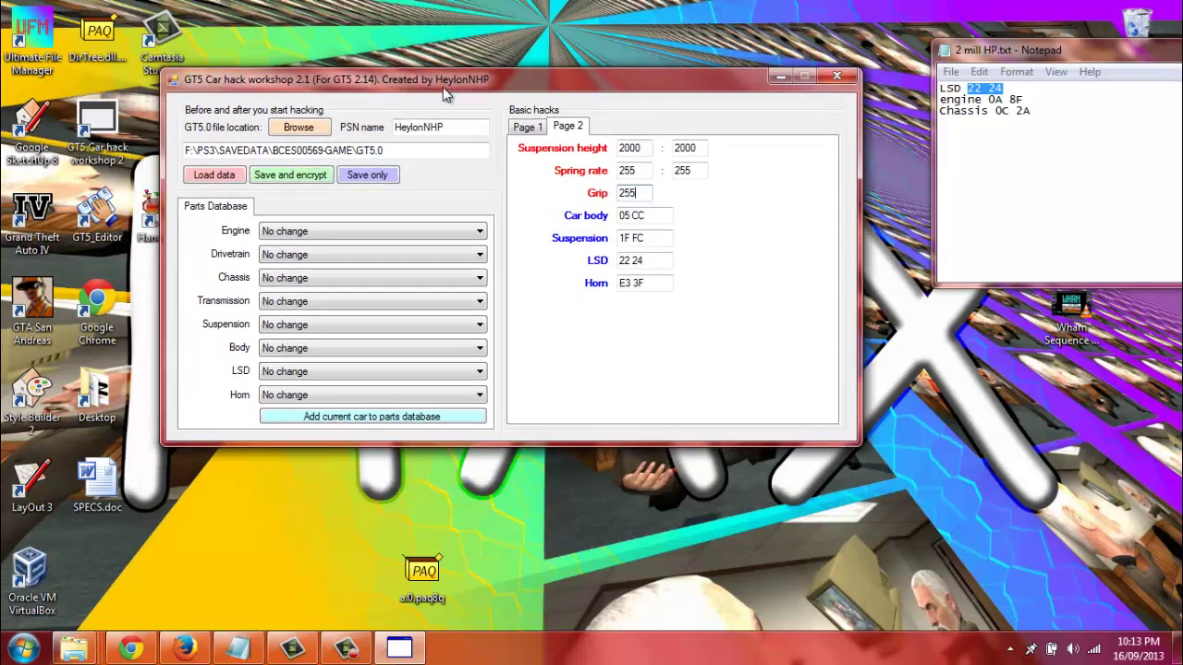
pyautogui.click(312, 182)
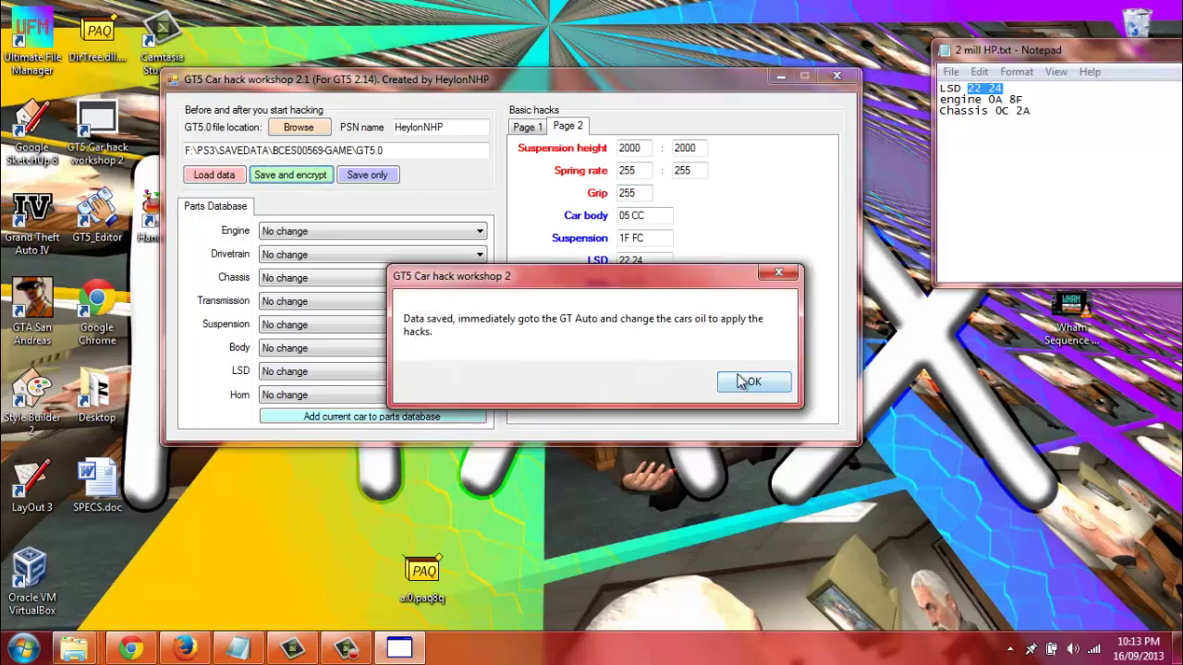
pyautogui.click(748, 381)
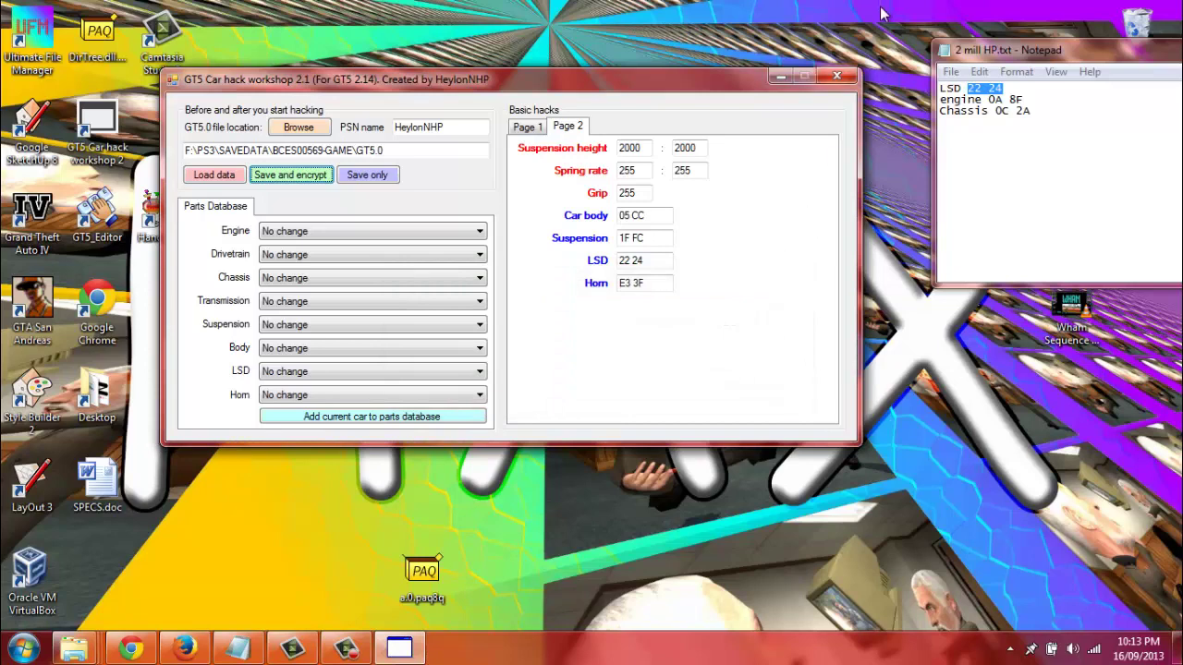
pyautogui.click(842, 74)
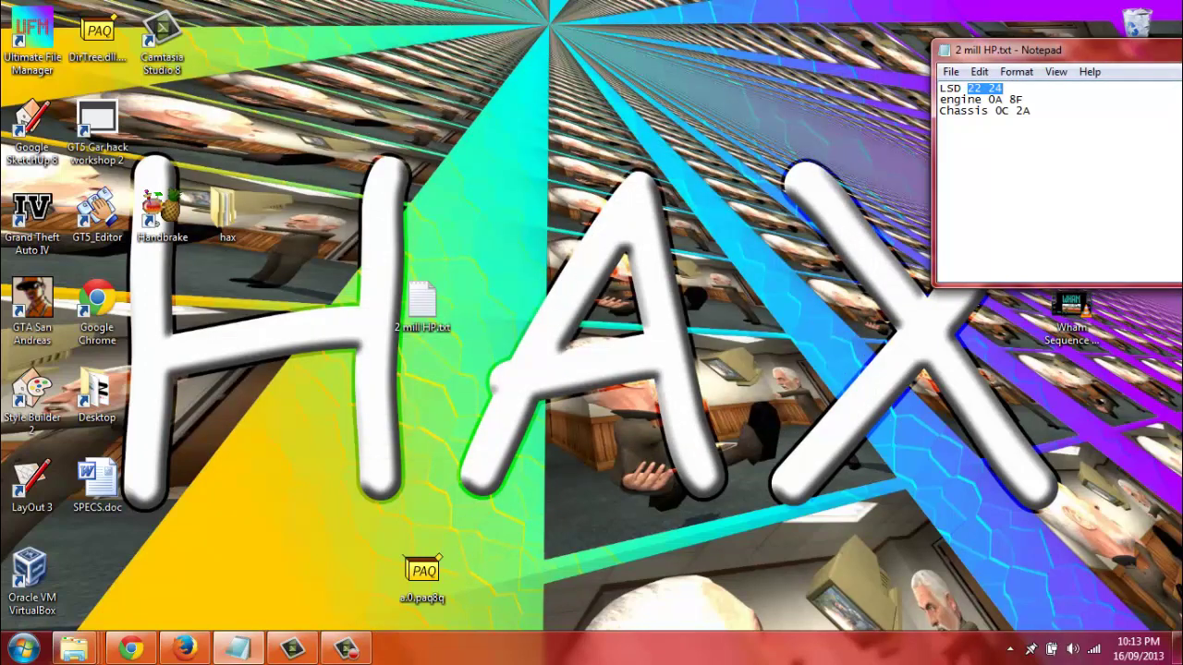
pyautogui.click(350, 649)
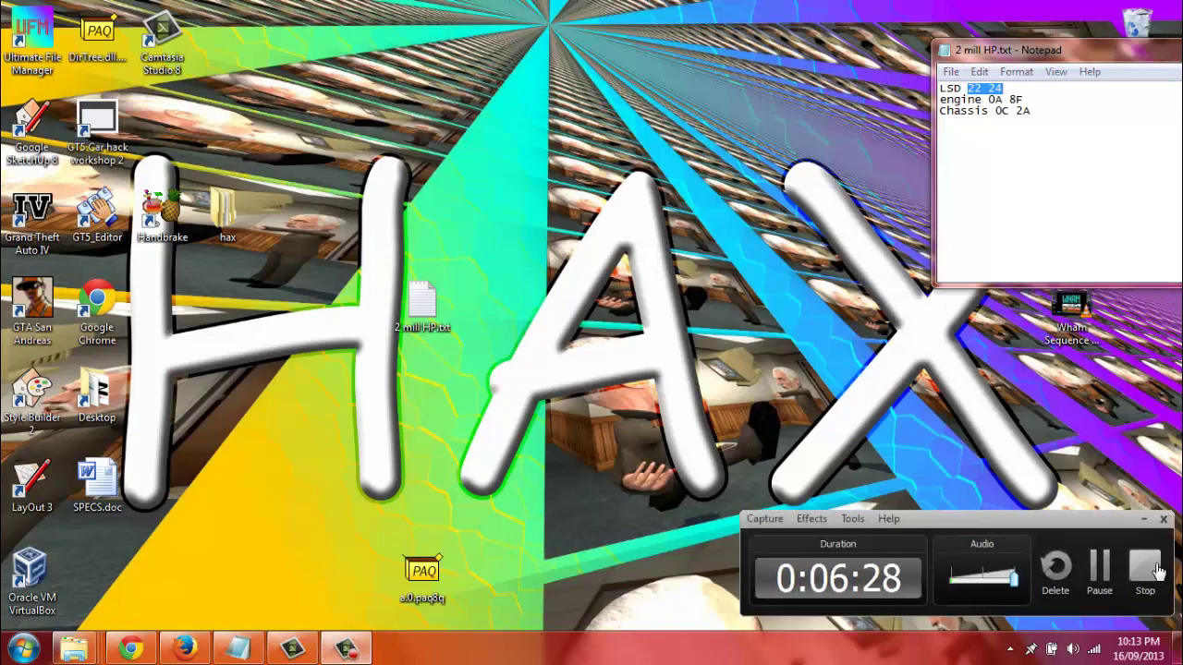
pyautogui.click(1149, 564)
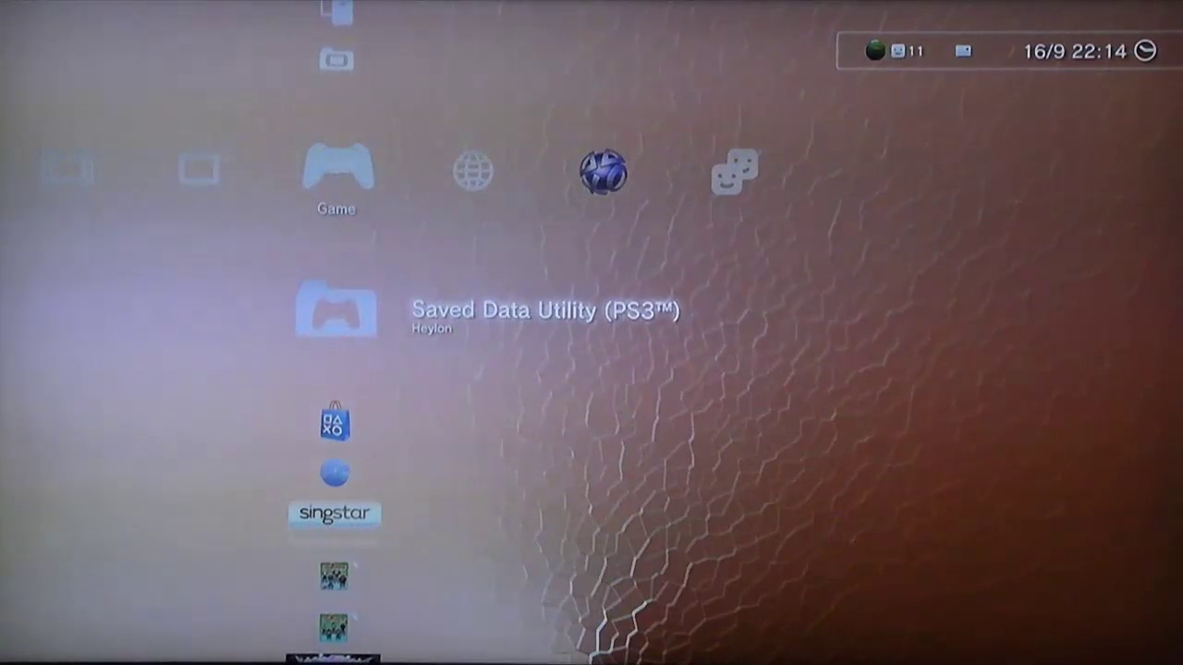
# On the PS3, open the Saved Data Utility and find the Gran Turismo 5 game save on the USB device
pyautogui.press('Right')
pyautogui.press('Return')
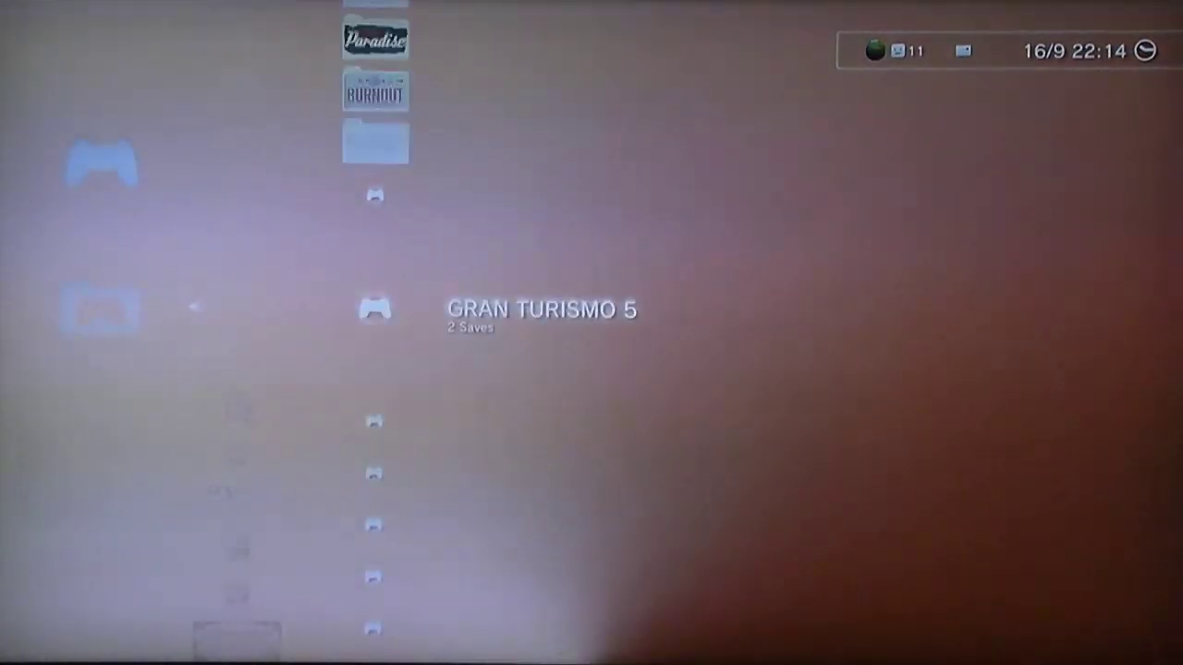
pyautogui.press('Up')
pyautogui.press('Up')
pyautogui.press('Up')
pyautogui.press('Up')
pyautogui.press('Up')
pyautogui.press('Up')
pyautogui.press('Return')
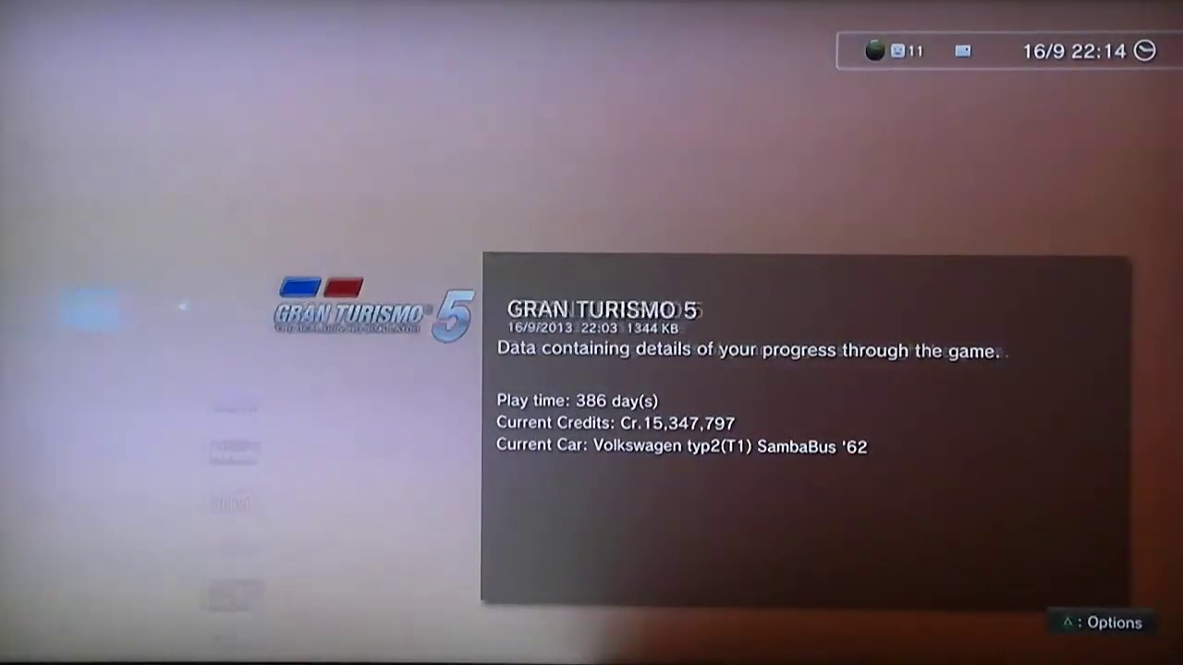
# Copy the Gran Turismo 5 save from the USB device to the PS3, overwriting the existing saved data
pyautogui.press('Menu')
pyautogui.press('Return')
pyautogui.press('Left')
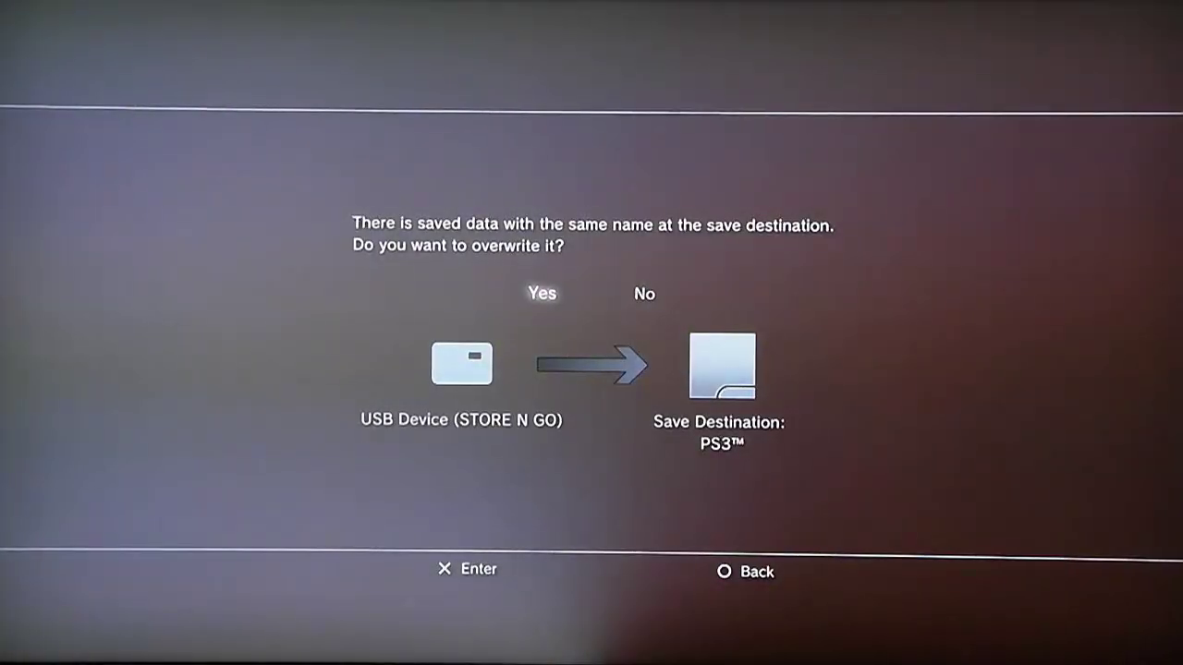
pyautogui.press('Return')
pyautogui.press('Left')
pyautogui.press('Return')
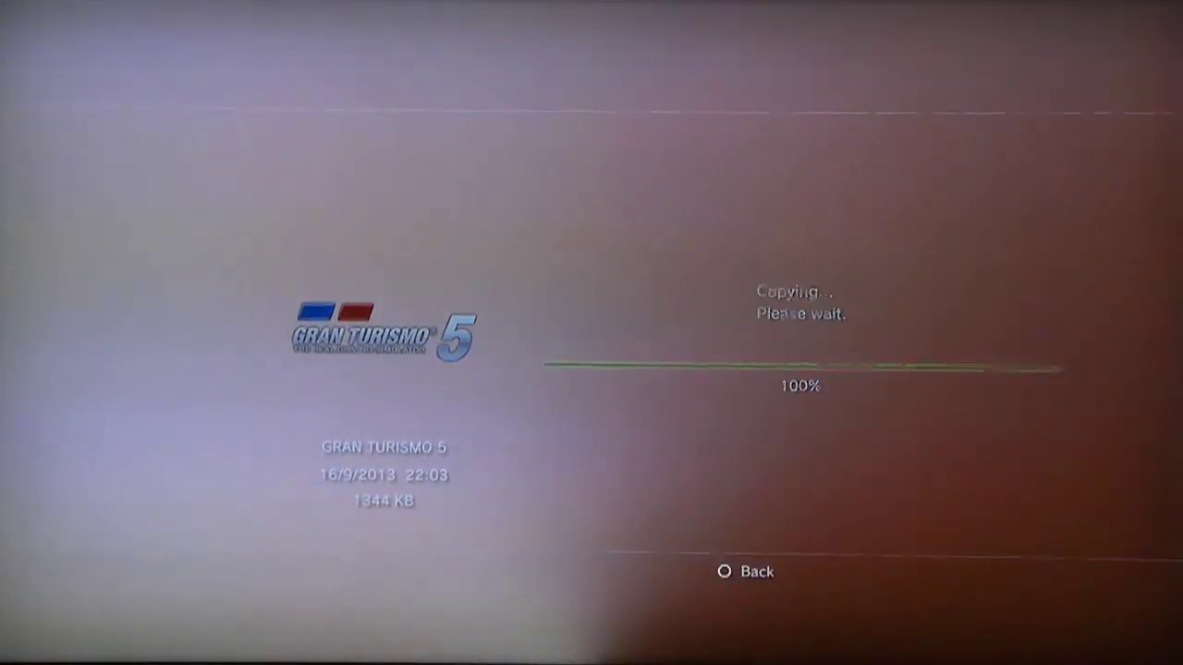
# Leave the Saved Data Utility and launch Gran Turismo 5
pyautogui.press('Escape')
pyautogui.press('Down')
pyautogui.press('Down')
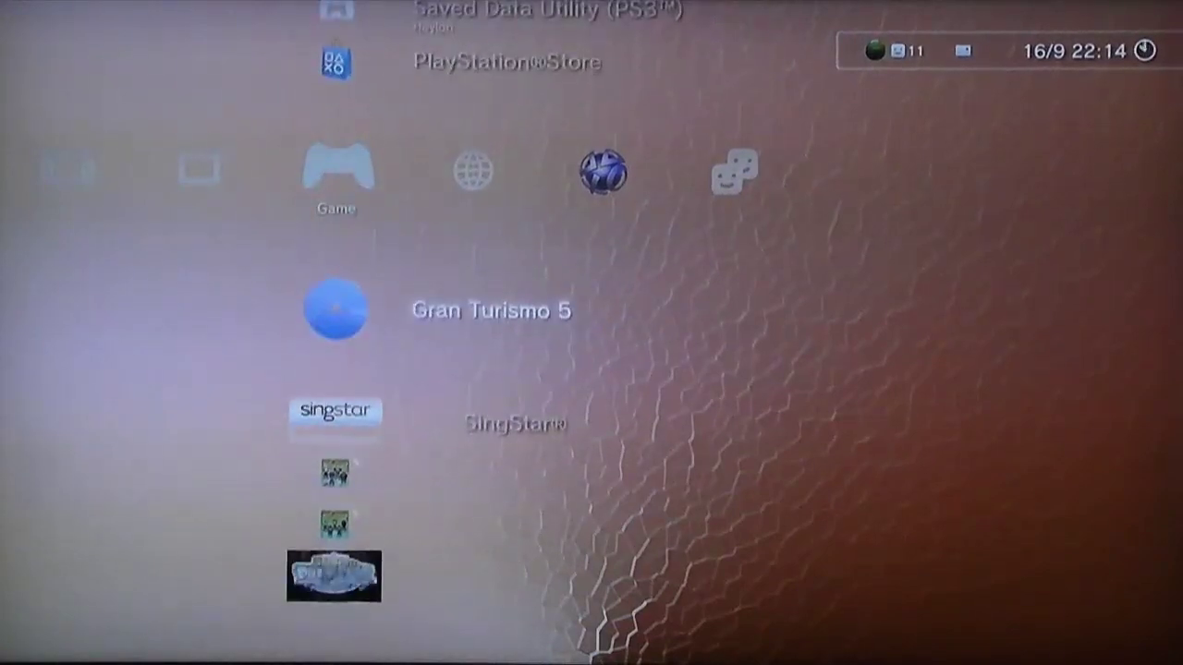
pyautogui.press('Return')
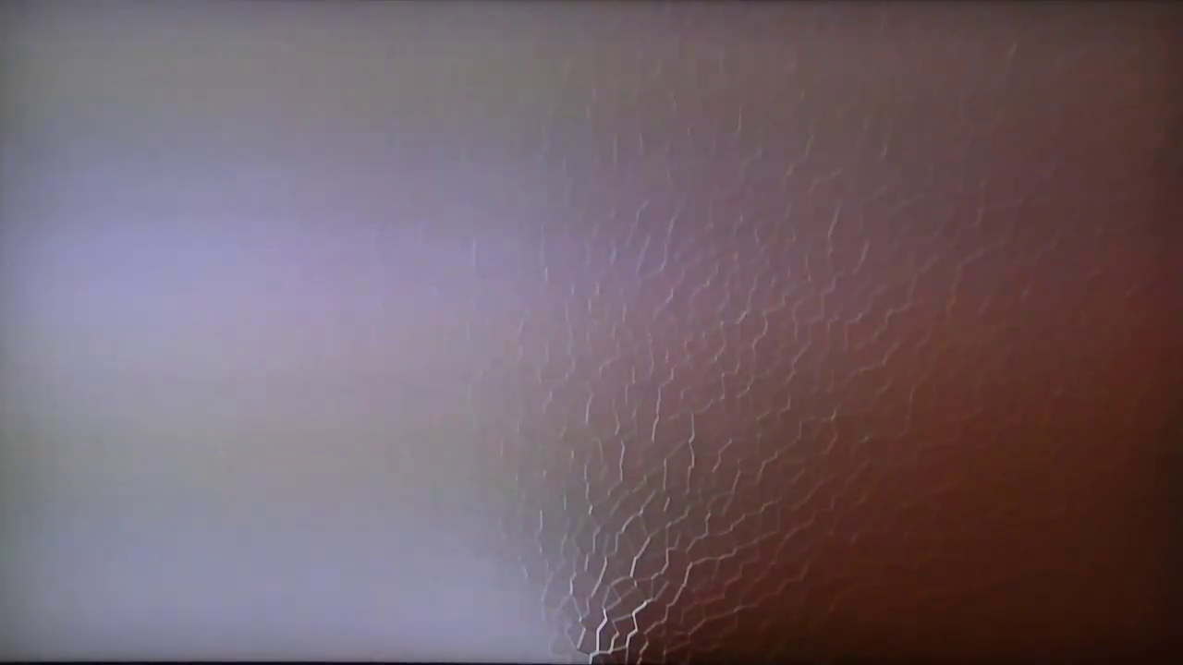